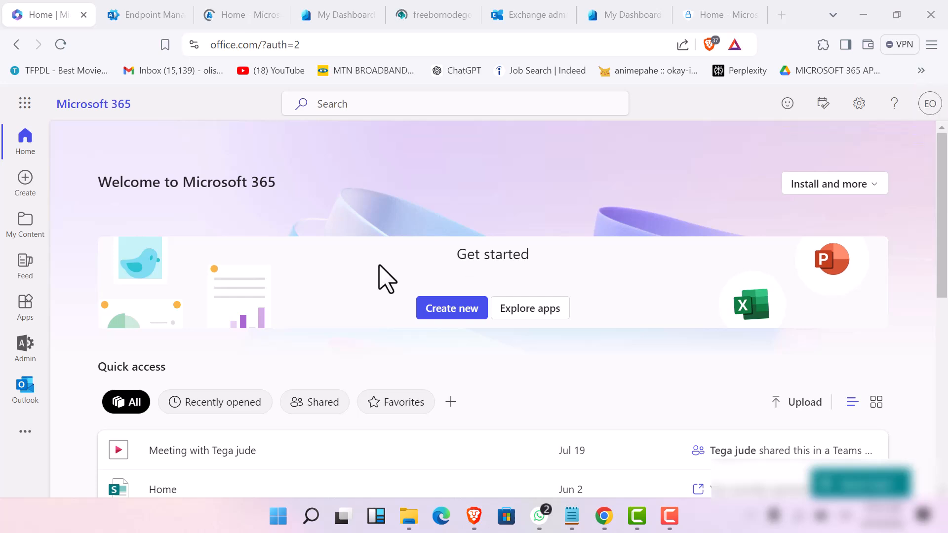
- Switch to the Exchange admin center and look over the list of mailboxes
{"action": "left_click", "coordinate": [24, 351]}
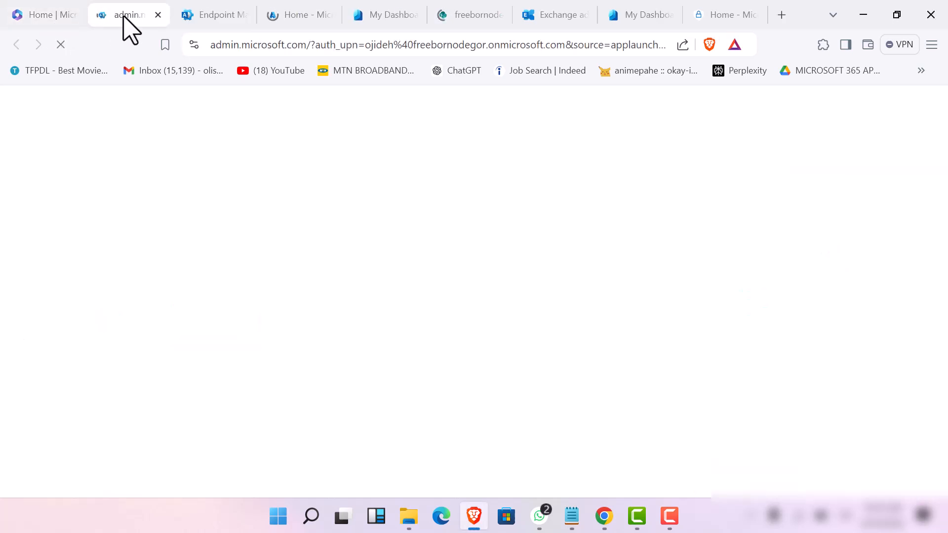
{"action": "left_click", "coordinate": [157, 15]}
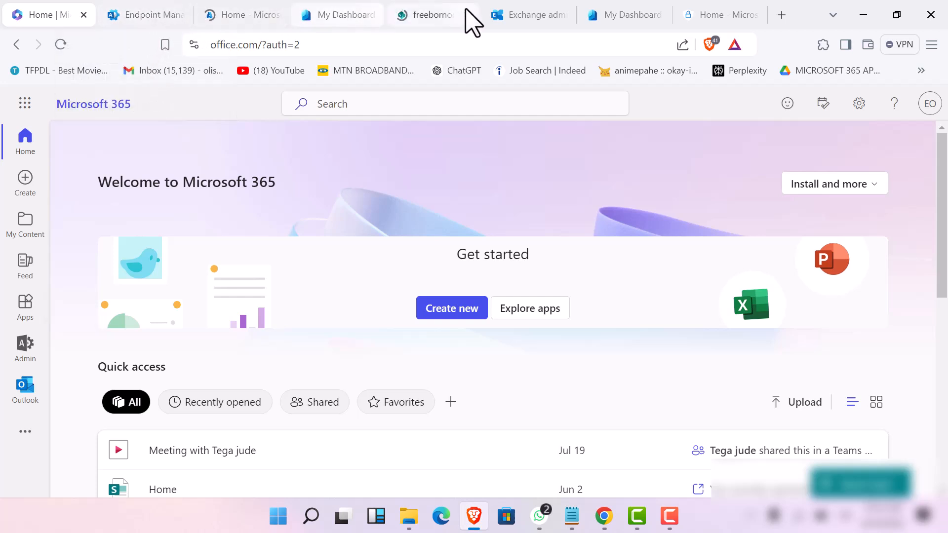
{"action": "left_click", "coordinate": [511, 16]}
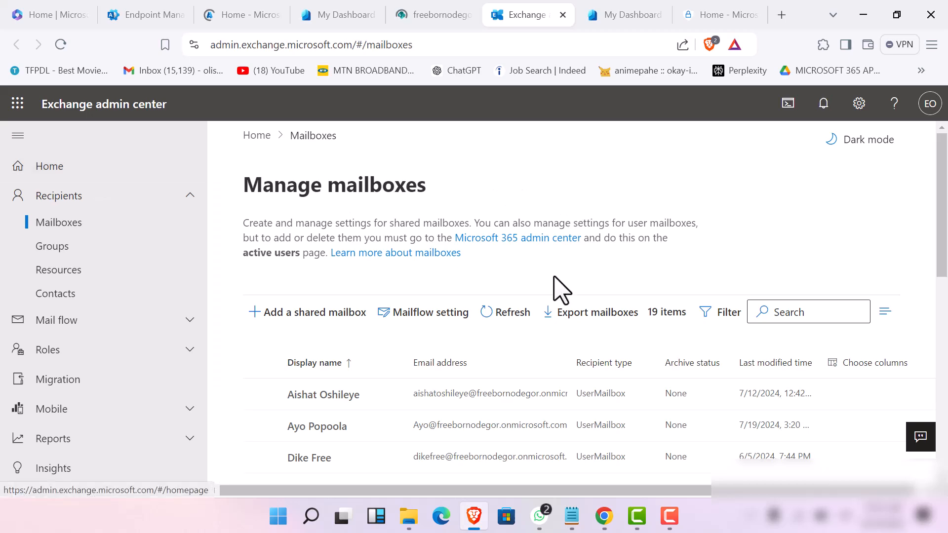
{"action": "scroll", "coordinate": [550, 301], "scroll_direction": "down", "scroll_amount": 5}
{"action": "scroll", "coordinate": [539, 321], "scroll_direction": "up", "scroll_amount": 5}
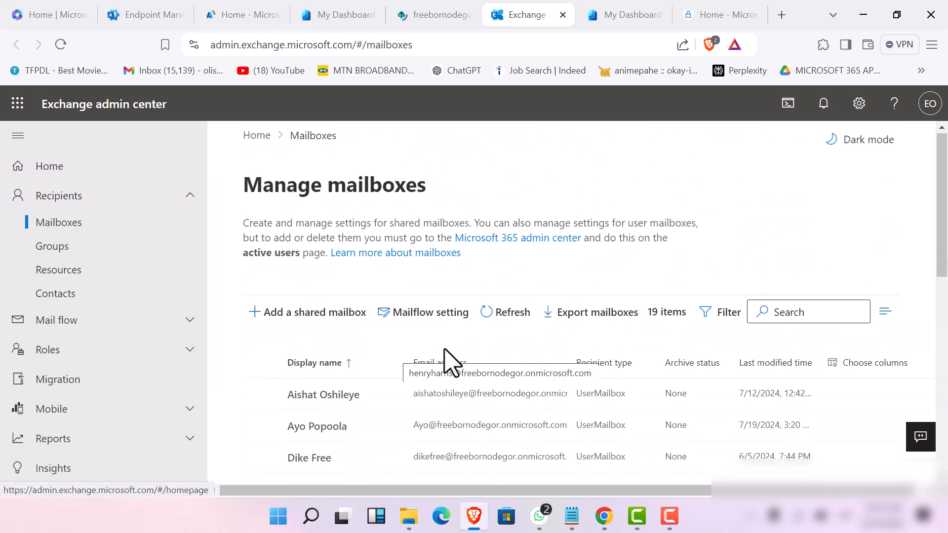
{"action": "scroll", "coordinate": [437, 380], "scroll_direction": "down", "scroll_amount": 5}
{"action": "scroll", "coordinate": [367, 351], "scroll_direction": "up", "scroll_amount": 5}
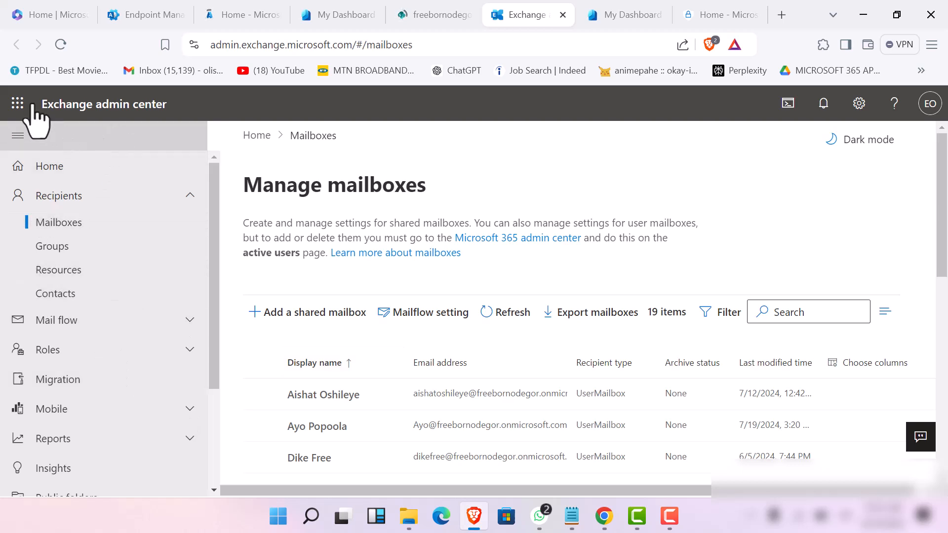
- Open the Exchange admin center home page and review its dashboard cards
{"action": "left_click", "coordinate": [59, 166]}
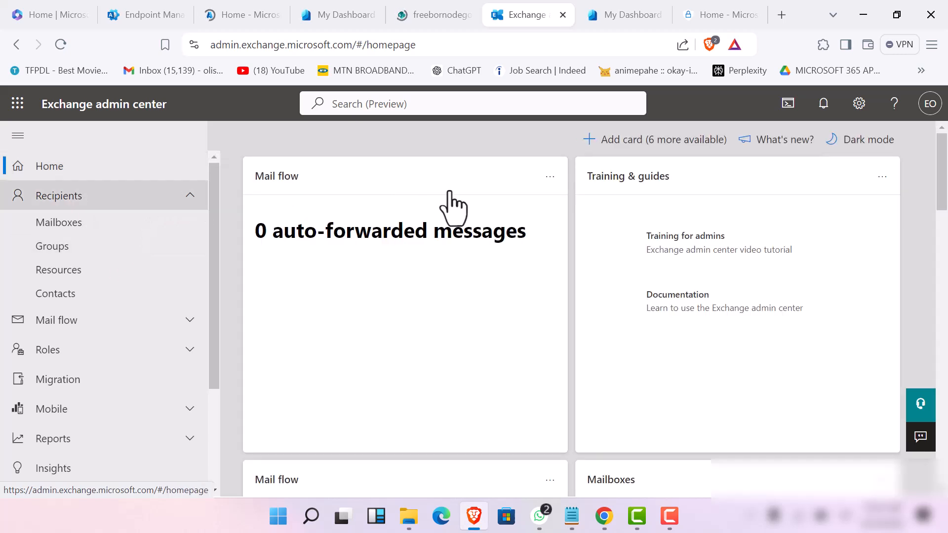
{"action": "scroll", "coordinate": [435, 269], "scroll_direction": "down", "scroll_amount": 3}
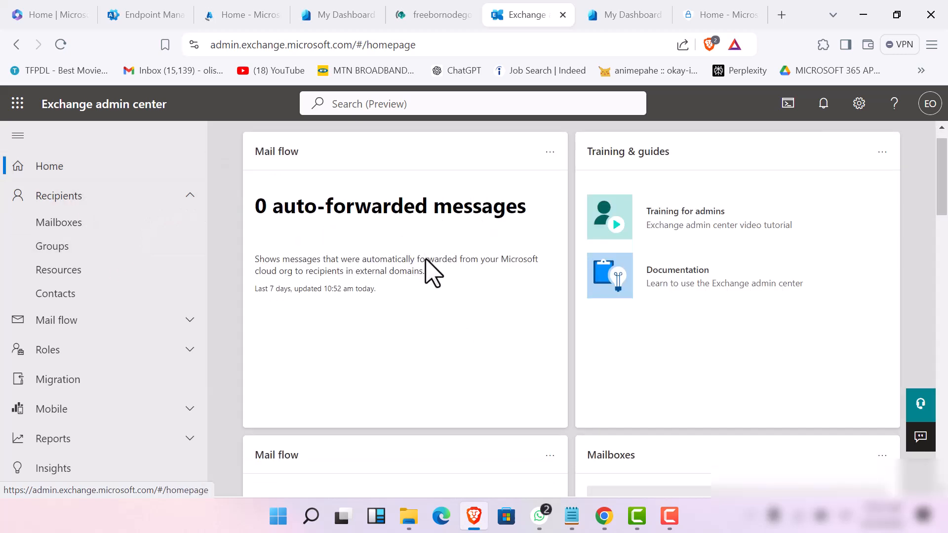
{"action": "scroll", "coordinate": [483, 321], "scroll_direction": "down", "scroll_amount": 3}
{"action": "scroll", "coordinate": [469, 311], "scroll_direction": "up", "scroll_amount": 6}
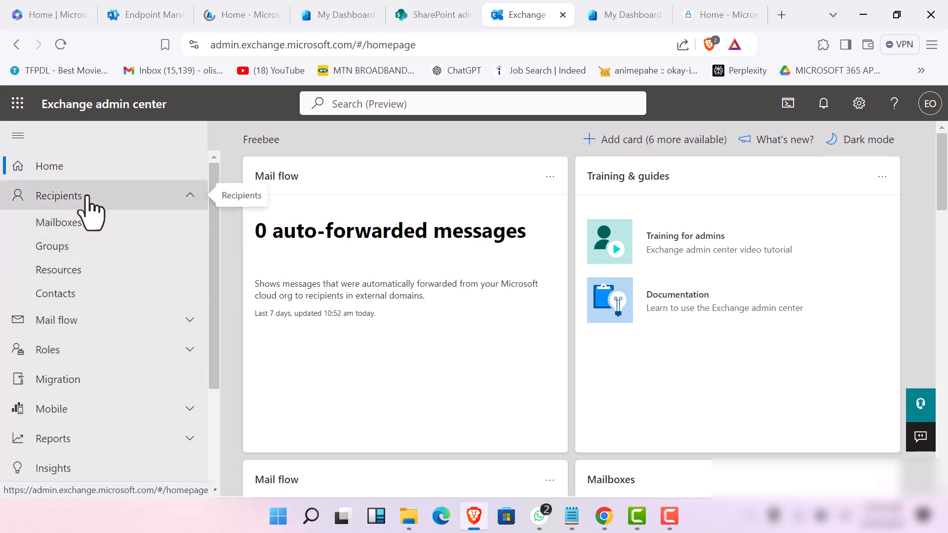
- From the recipients' mailbox list, open the details of the user mailbox modified 7/17/2024 near the end of the list
{"action": "left_click", "coordinate": [90, 199]}
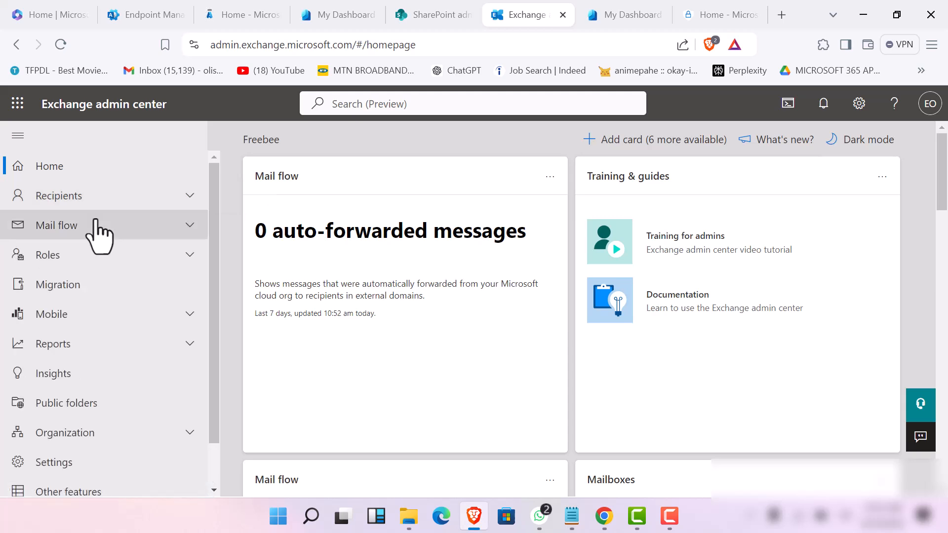
{"action": "left_click", "coordinate": [98, 201]}
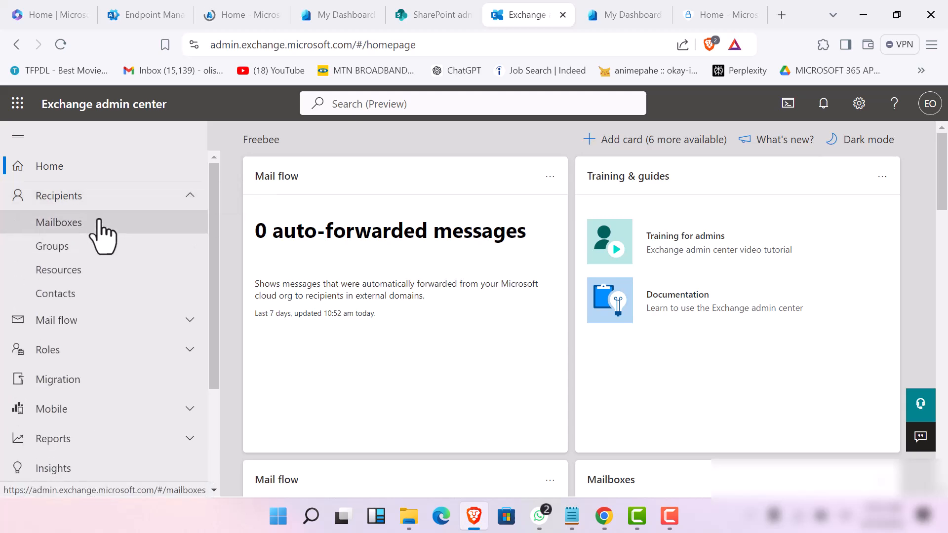
{"action": "left_click", "coordinate": [98, 221]}
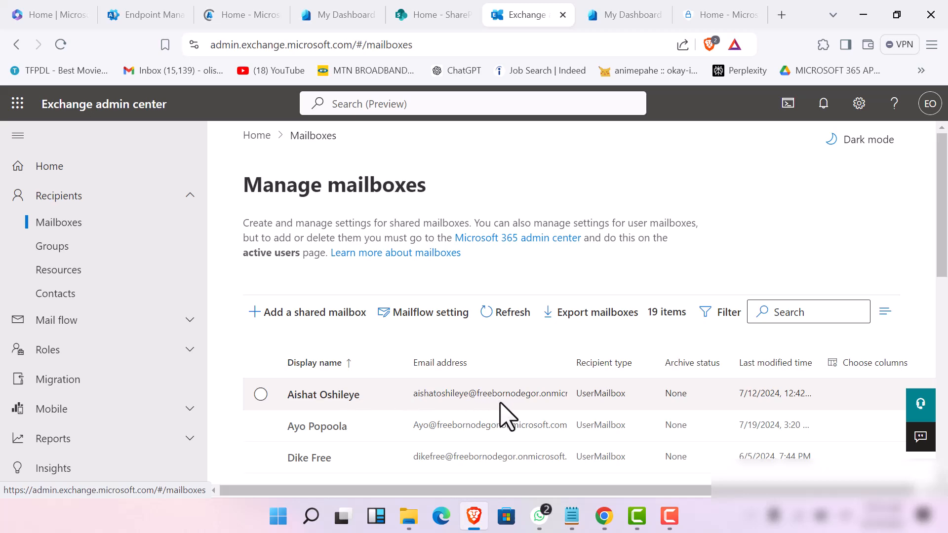
{"action": "scroll", "coordinate": [364, 407], "scroll_direction": "down", "scroll_amount": 9}
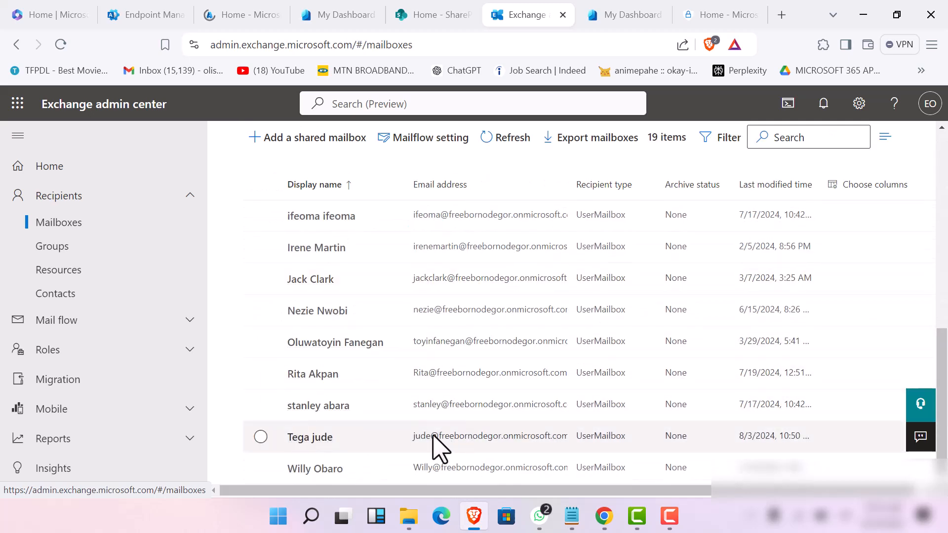
{"action": "left_click", "coordinate": [319, 405]}
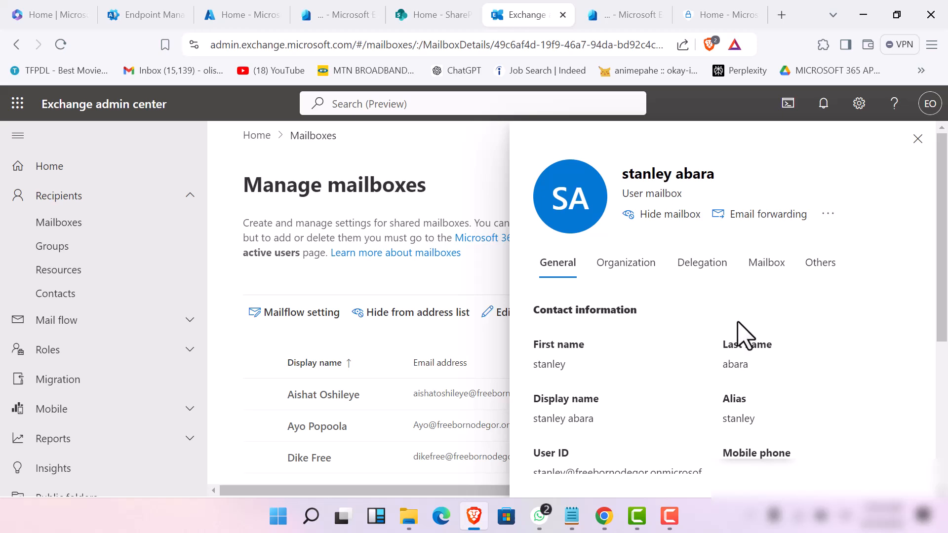
- Review the mailbox's general contact information and its organization information
{"action": "scroll", "coordinate": [669, 318], "scroll_direction": "down", "scroll_amount": 5}
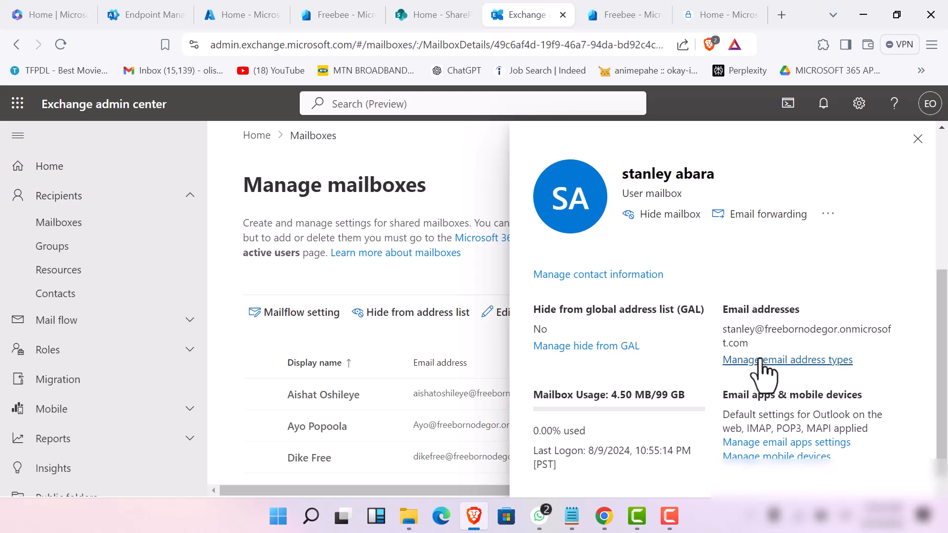
{"action": "scroll", "coordinate": [600, 390], "scroll_direction": "up", "scroll_amount": 5}
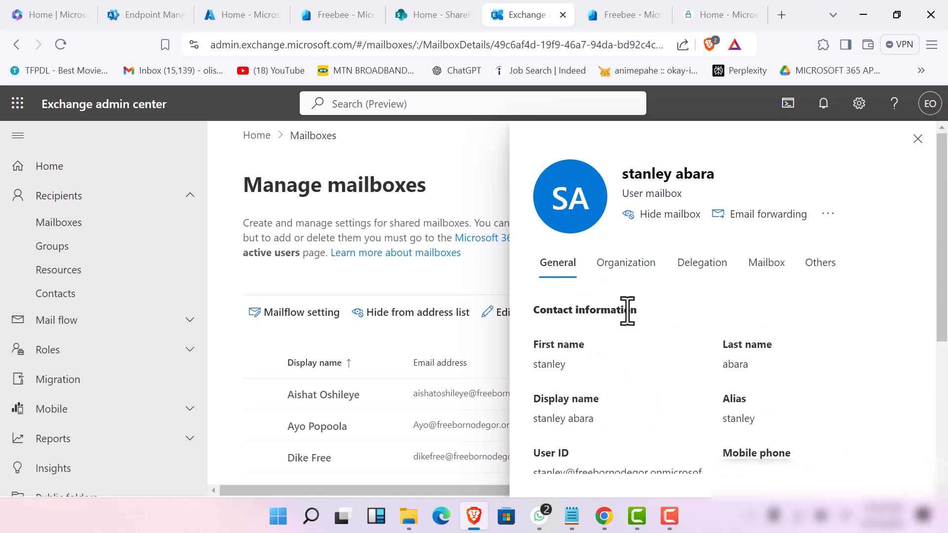
{"action": "left_click", "coordinate": [640, 267]}
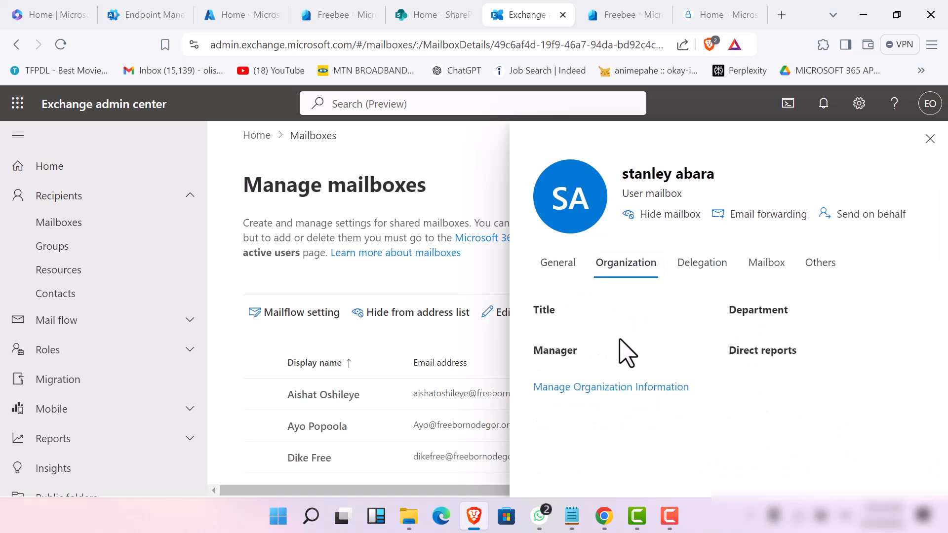
- Turn on litigation hold for this mailbox with a hold duration of 10 days
{"action": "left_click", "coordinate": [812, 270]}
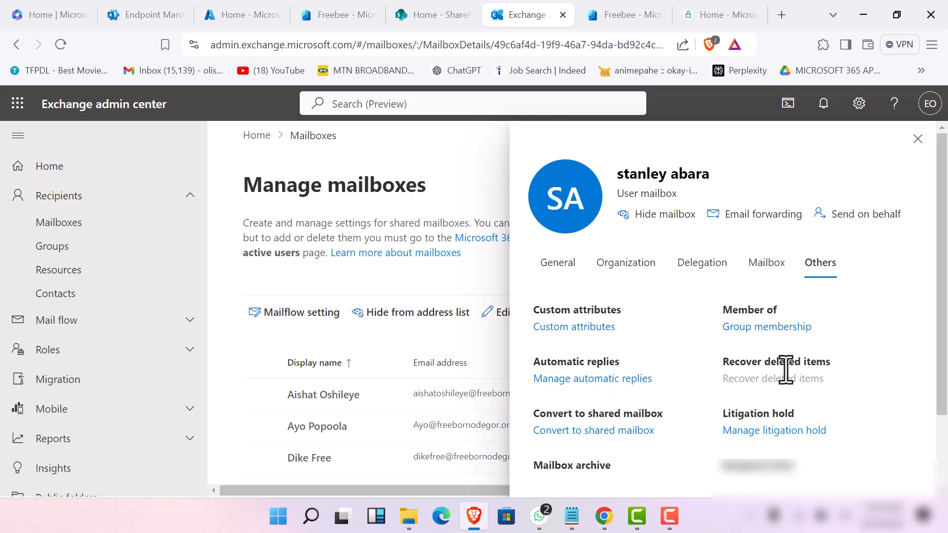
{"action": "left_click", "coordinate": [763, 432]}
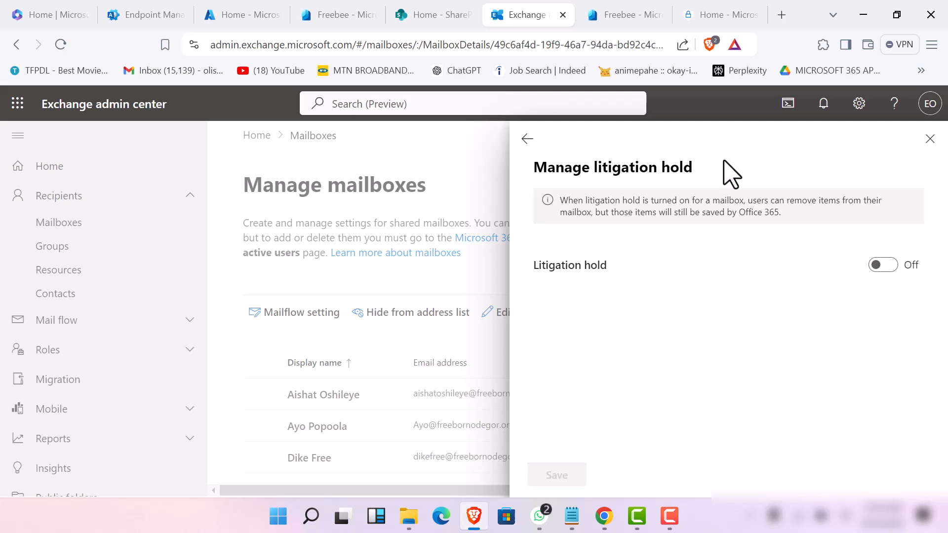
{"action": "left_click", "coordinate": [892, 269]}
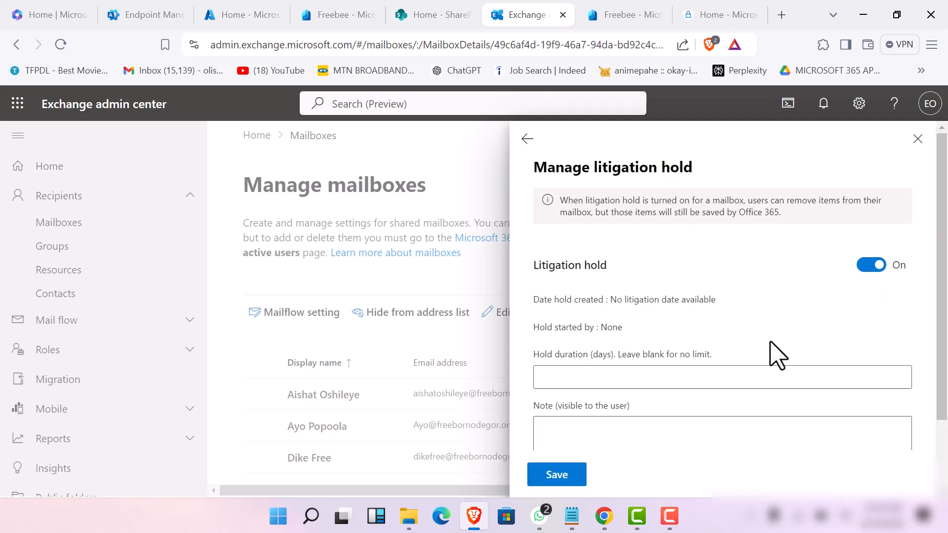
{"action": "left_click", "coordinate": [603, 373]}
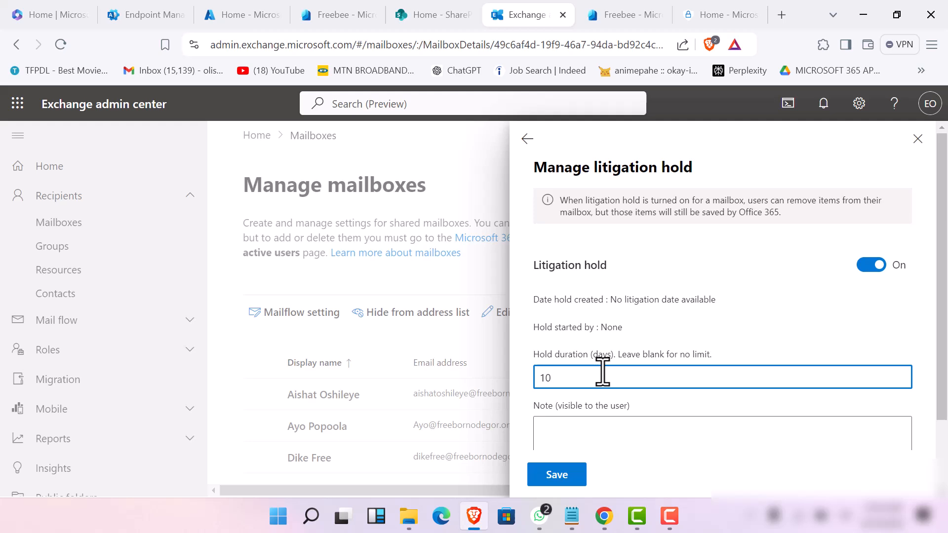
- Enter the litigation hold's user-visible note "dear user your mailbox has been placed on a litigation hold."
{"action": "scroll", "coordinate": [603, 373], "scroll_direction": "down", "scroll_amount": 2}
{"action": "left_click", "coordinate": [590, 337]}
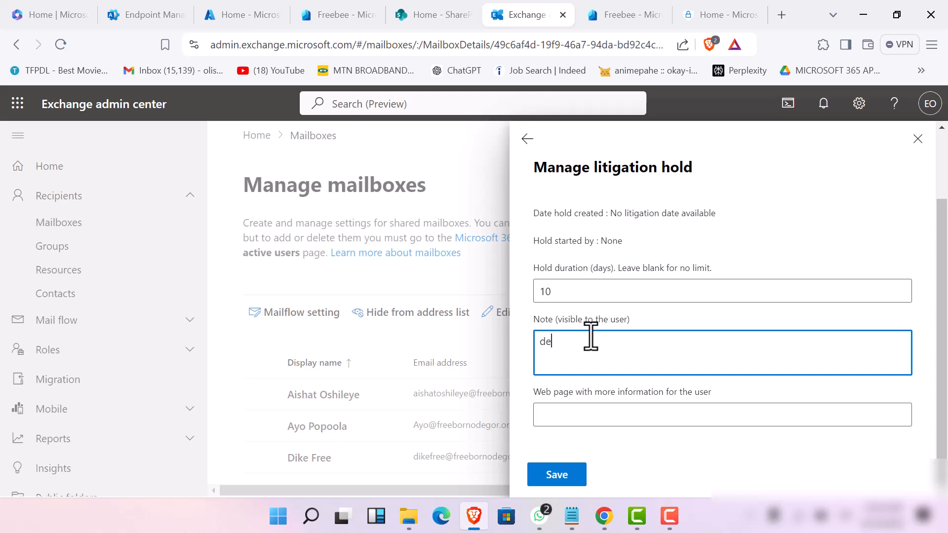
{"action": "type", "text": "dear user your a"}
{"action": "key", "text": "BackSpace"}
{"action": "type", "text": "mailboc"}
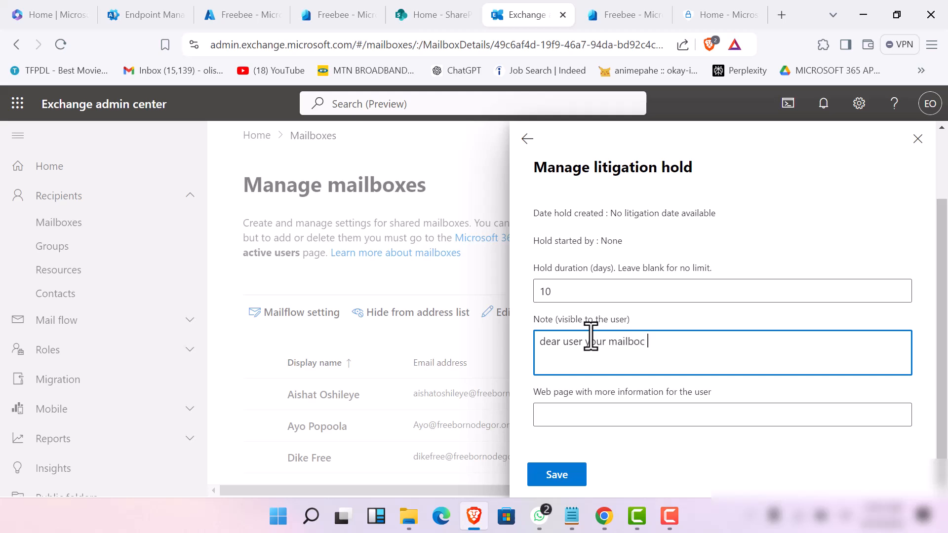
{"action": "key", "text": "BackSpace"}
{"action": "key", "text": "BackSpace"}
{"action": "type", "text": "x has been placed on a li"}
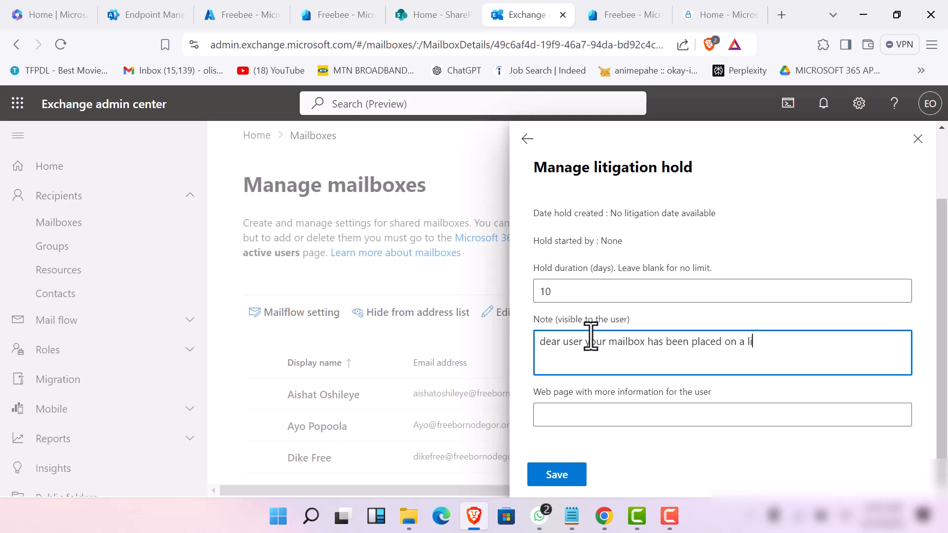
{"action": "type", "text": "tigation hold."}
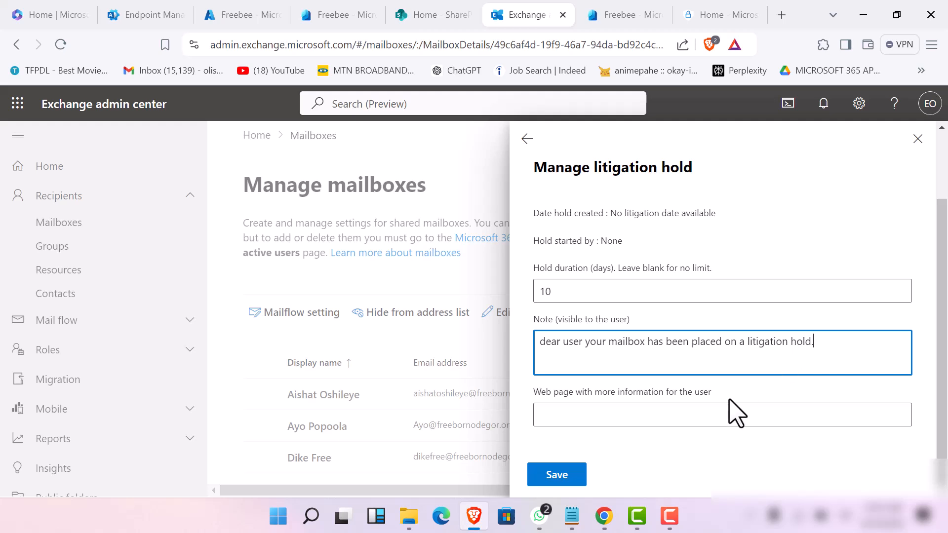
- Leave the information web page blank, save the litigation hold and close the mailbox details
{"action": "left_click", "coordinate": [592, 423]}
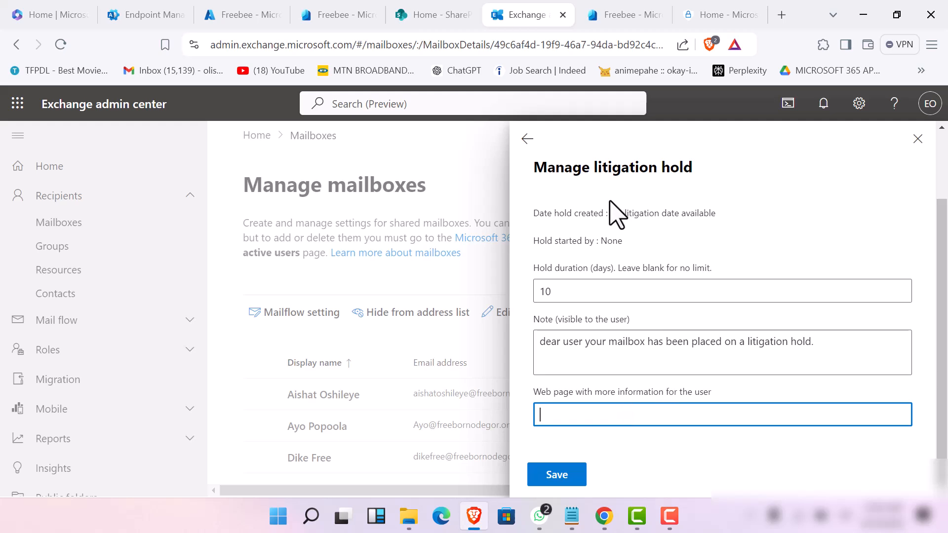
{"action": "left_click", "coordinate": [560, 477]}
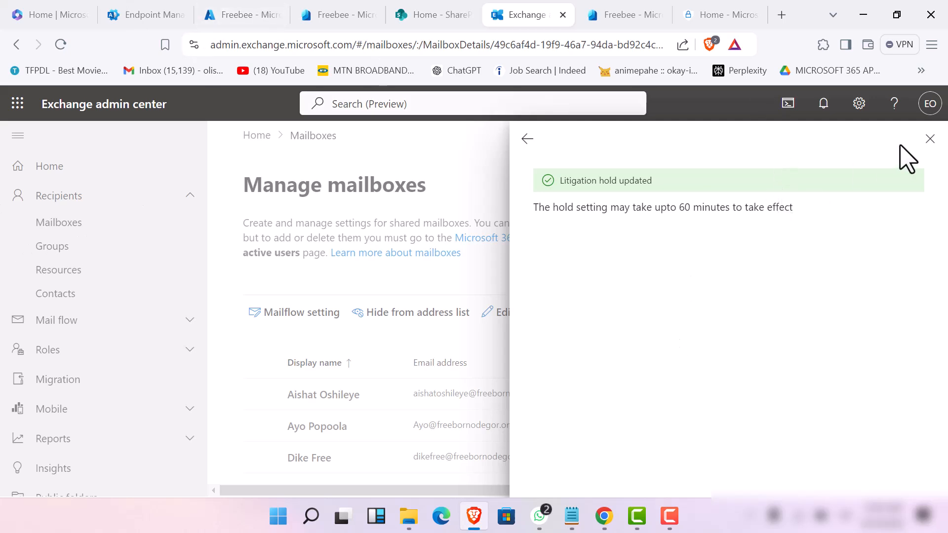
{"action": "left_click", "coordinate": [929, 142]}
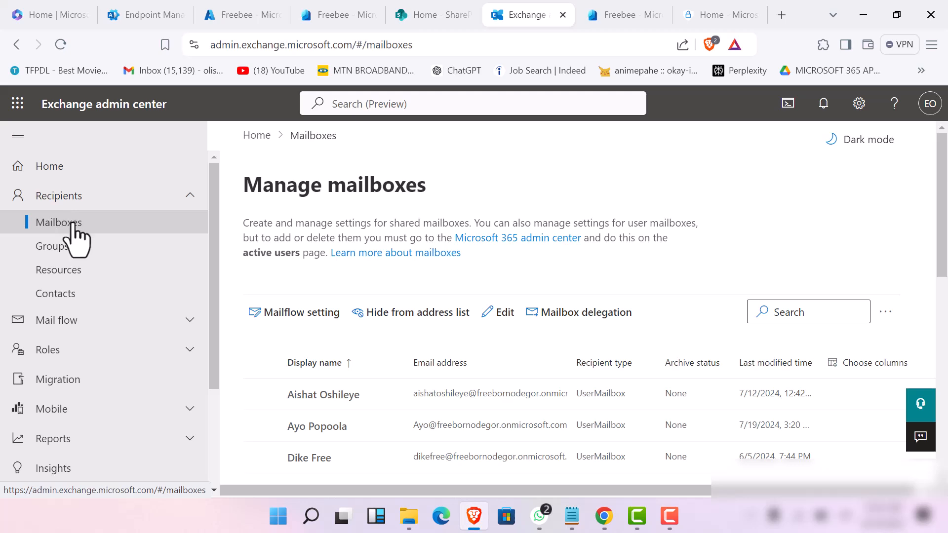
- Open the recipients' groups page and look through the list of Microsoft 365 groups
{"action": "left_click", "coordinate": [94, 264]}
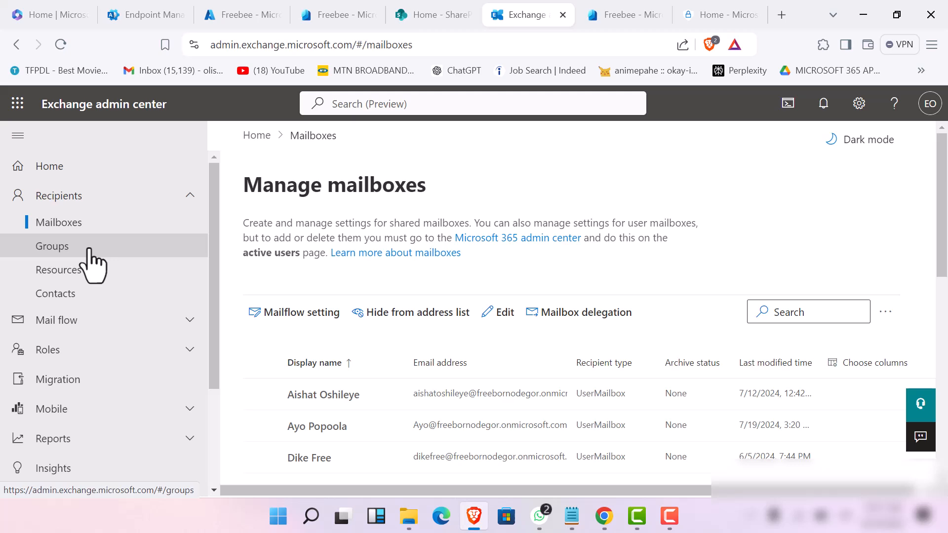
{"action": "left_click", "coordinate": [90, 251]}
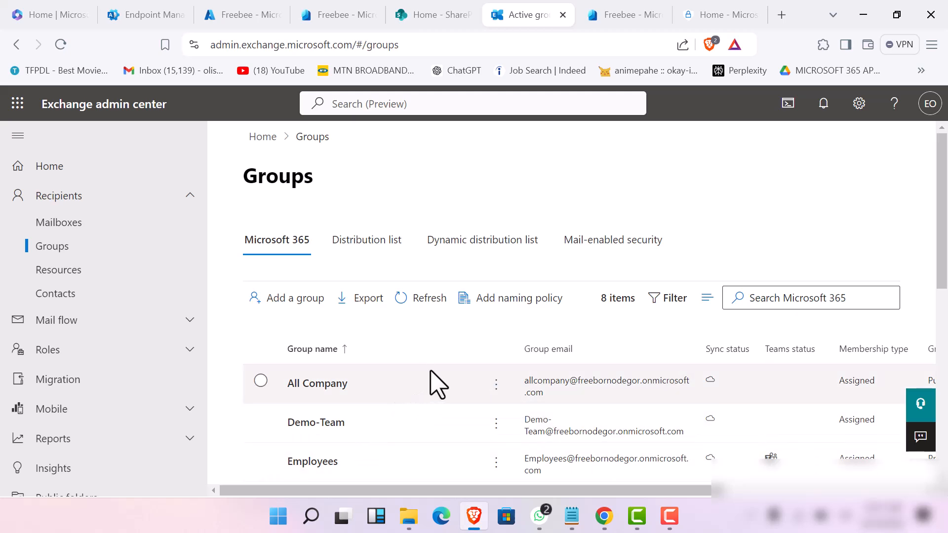
{"action": "scroll", "coordinate": [752, 426], "scroll_direction": "down", "scroll_amount": 5}
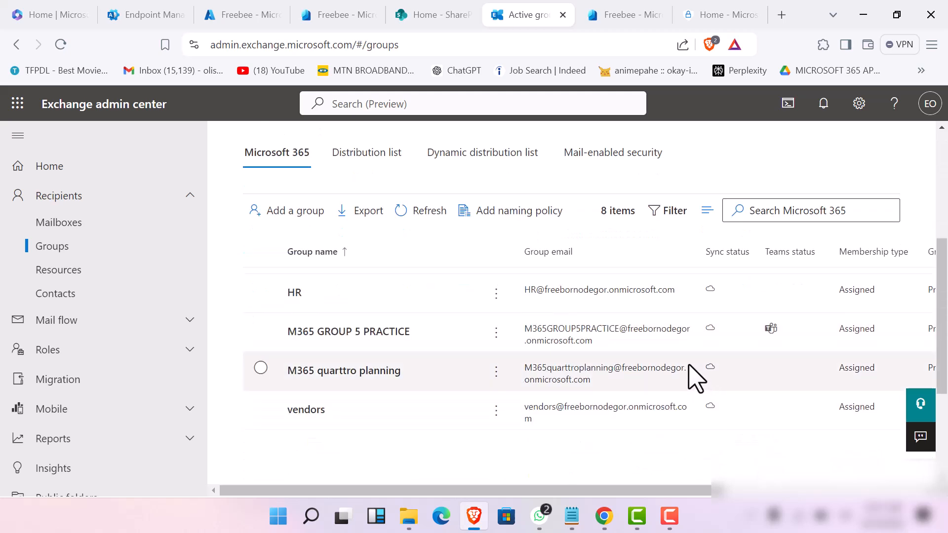
{"action": "scroll", "coordinate": [698, 378], "scroll_direction": "up", "scroll_amount": 3}
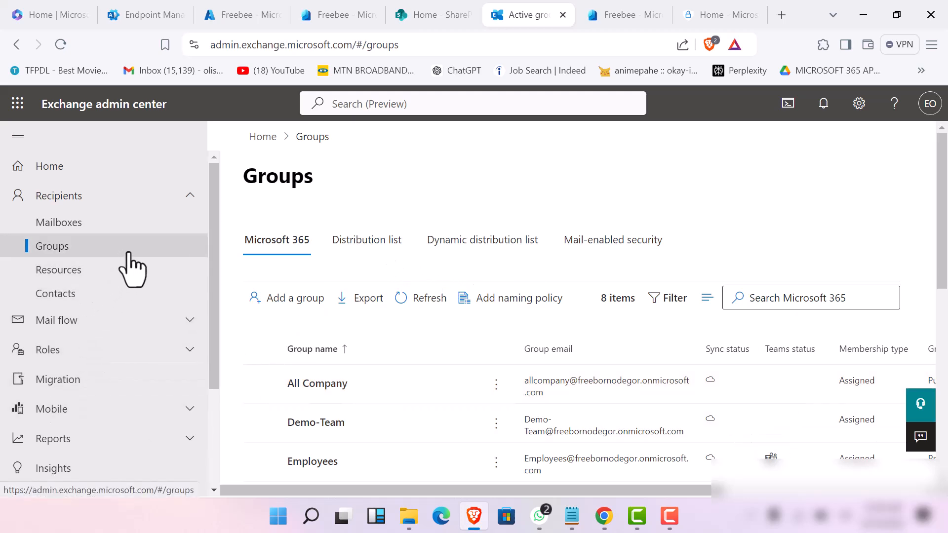
- Start adding a group, review the available group types, and proceed with the Microsoft 365 (recommended) type
{"action": "left_click", "coordinate": [288, 317]}
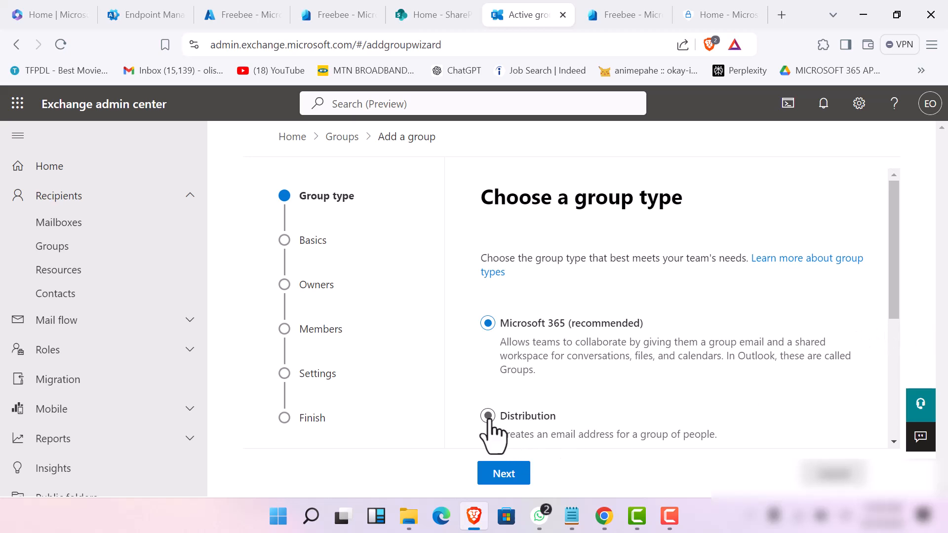
{"action": "scroll", "coordinate": [612, 409], "scroll_direction": "down", "scroll_amount": 2}
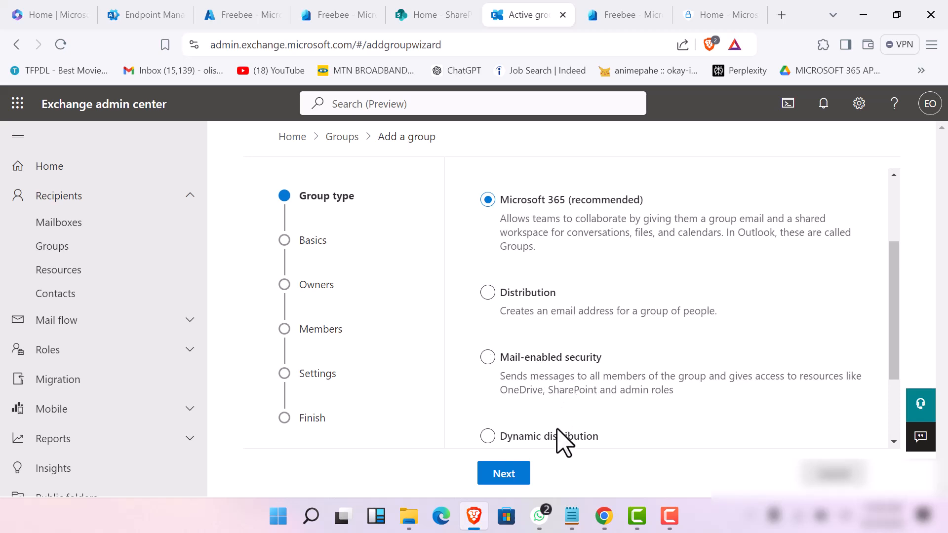
{"action": "scroll", "coordinate": [558, 430], "scroll_direction": "down", "scroll_amount": 3}
{"action": "scroll", "coordinate": [568, 306], "scroll_direction": "up", "scroll_amount": 3}
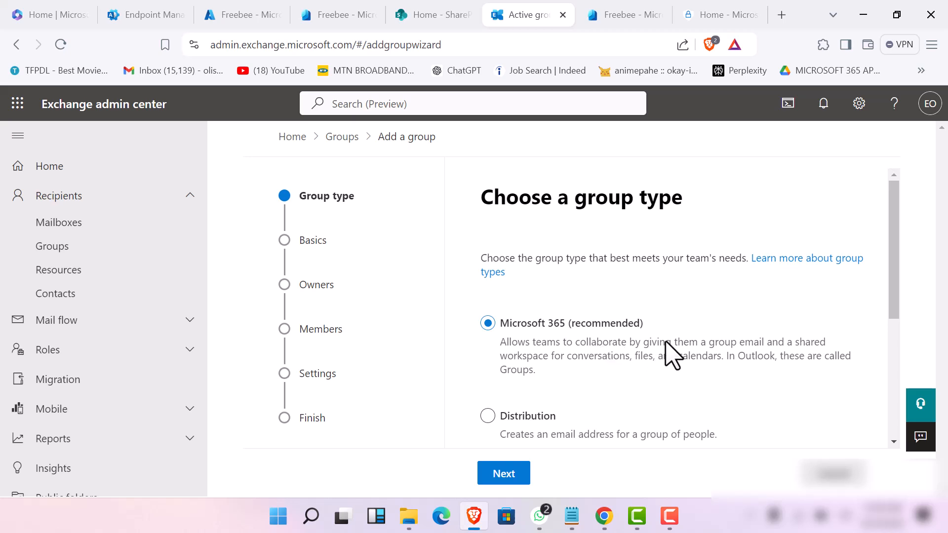
{"action": "scroll", "coordinate": [730, 334], "scroll_direction": "down", "scroll_amount": 5}
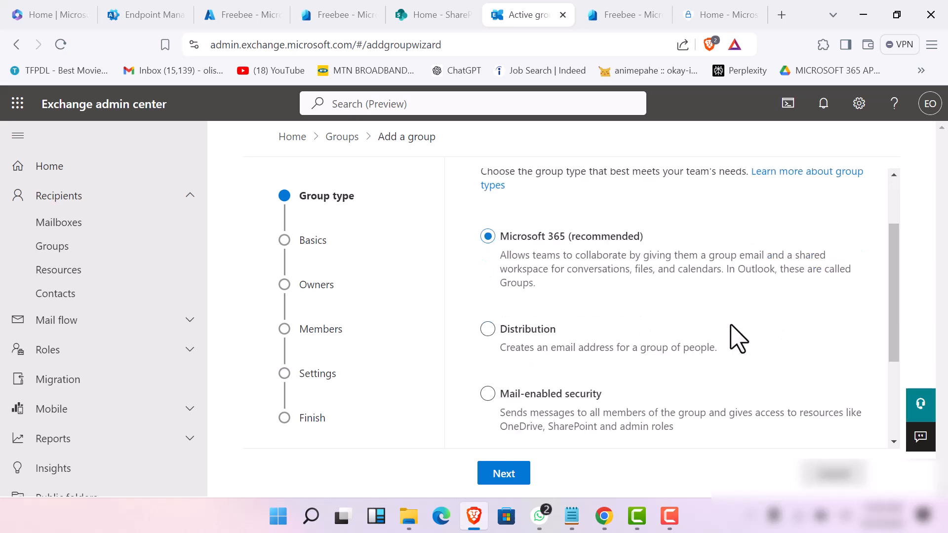
{"action": "scroll", "coordinate": [728, 330], "scroll_direction": "up", "scroll_amount": 5}
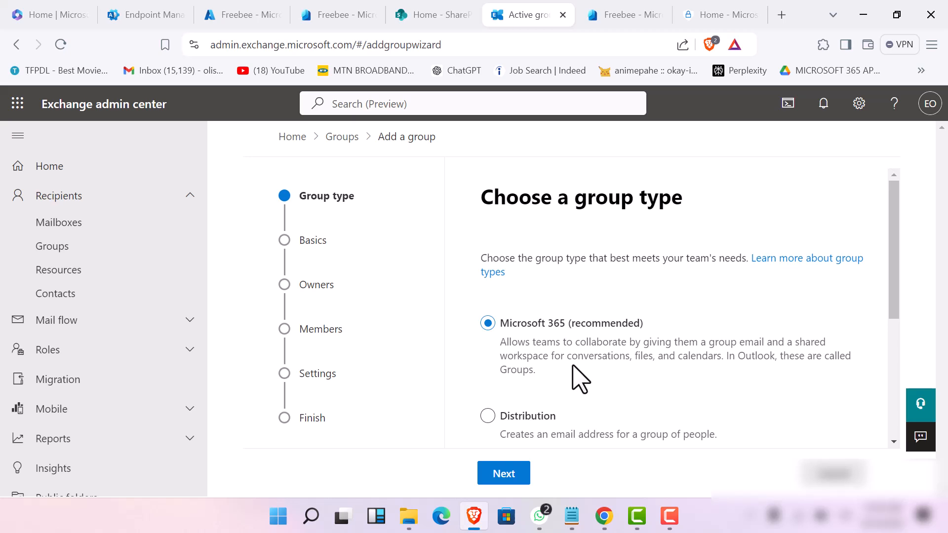
{"action": "scroll", "coordinate": [573, 371], "scroll_direction": "down", "scroll_amount": 3}
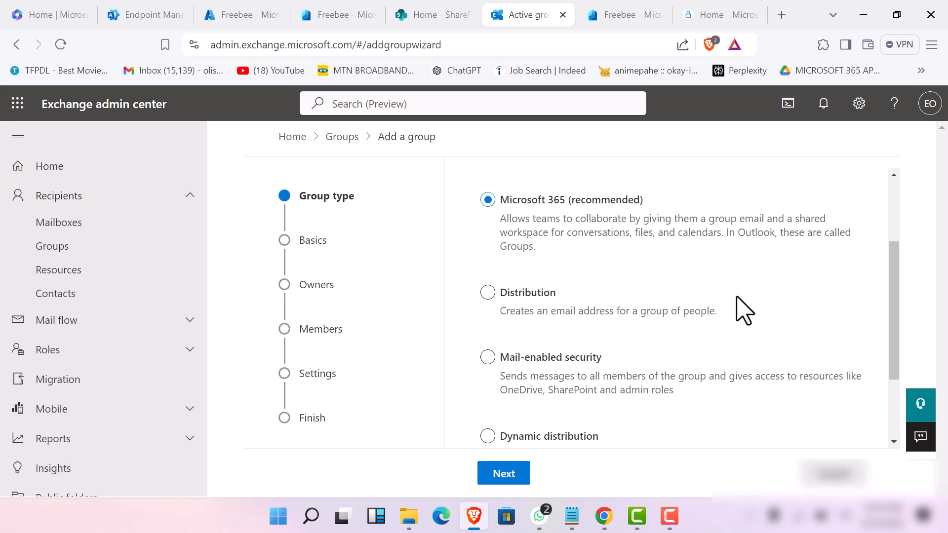
{"action": "scroll", "coordinate": [737, 297], "scroll_direction": "down", "scroll_amount": 2}
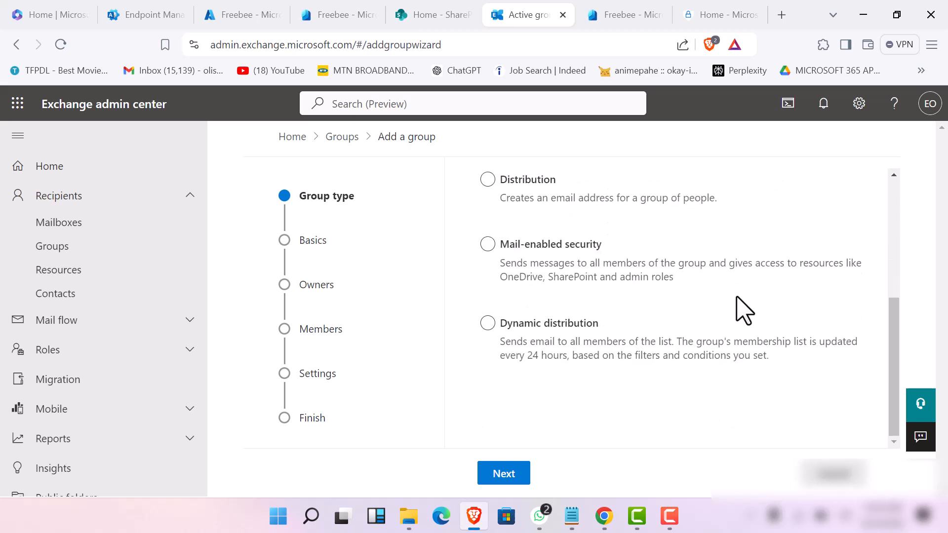
{"action": "scroll", "coordinate": [741, 311], "scroll_direction": "up", "scroll_amount": 4}
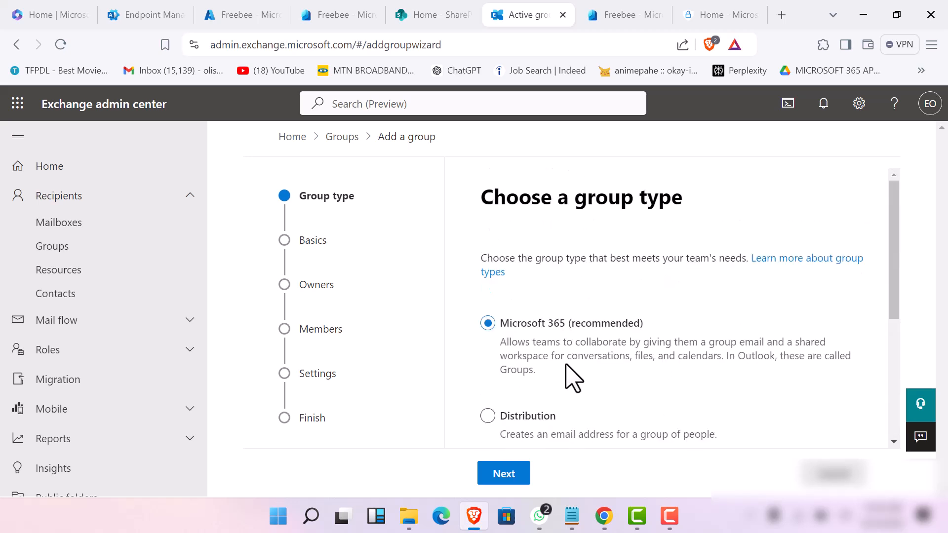
{"action": "left_click", "coordinate": [511, 475]}
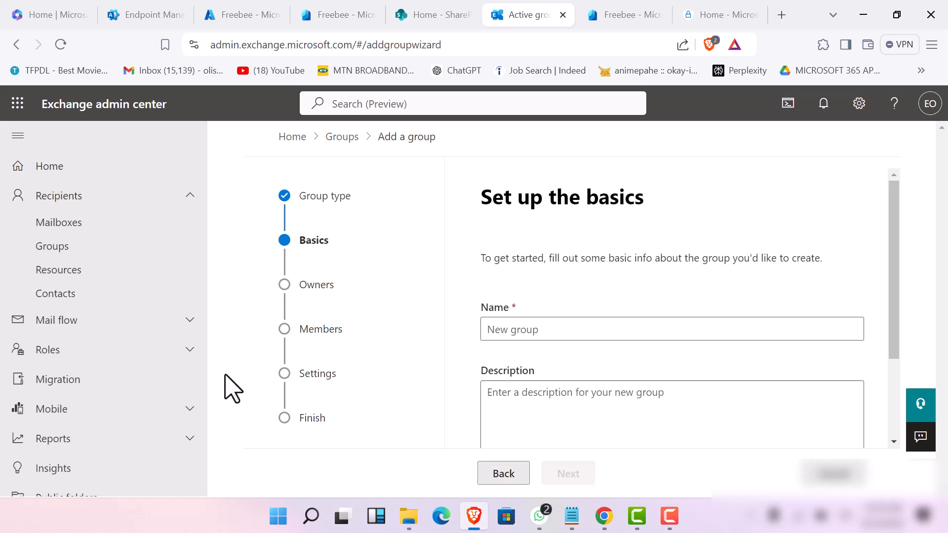
- Name the new group "Human resources team nenelabs."
{"action": "left_click", "coordinate": [523, 329]}
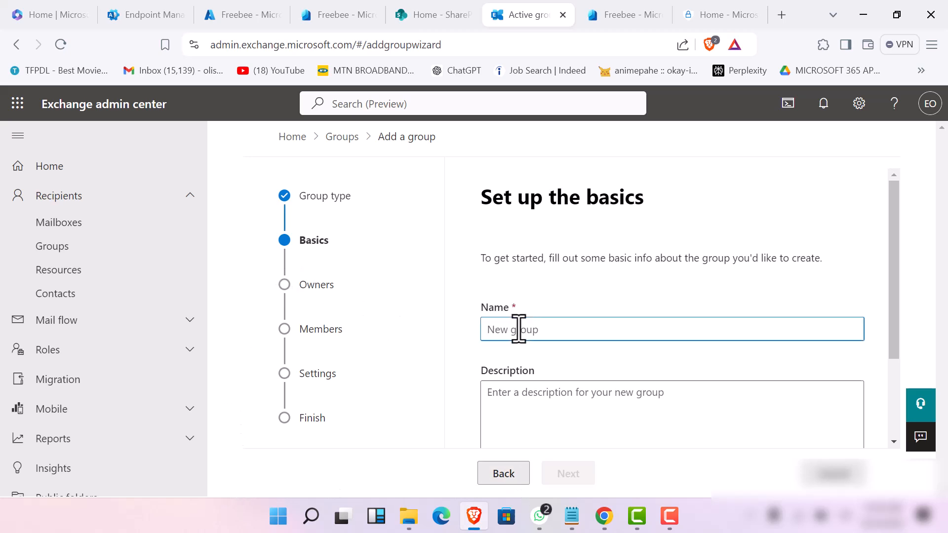
{"action": "type", "text": "Human resources team"}
{"action": "type", "text": "(nen"}
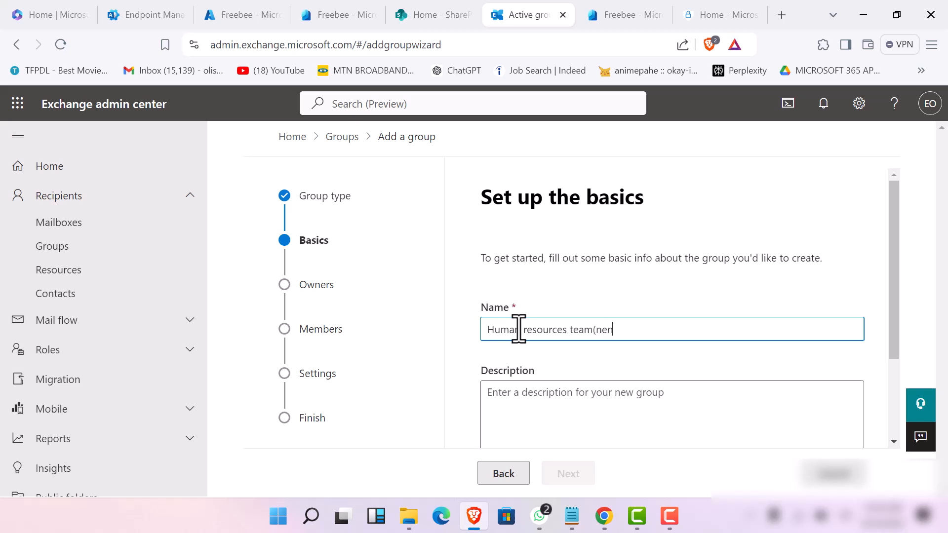
{"action": "type", "text": "elabs.ng)"}
{"action": "key", "text": "BackSpace"}
{"action": "key", "text": "BackSpace"}
{"action": "type", "text": "."}
{"action": "key", "text": "BackSpace"}
{"action": "key", "text": "BackSpace"}
{"action": "key", "text": "BackSpace"}
{"action": "key", "text": "BackSpace"}
{"action": "type", "text": "."}
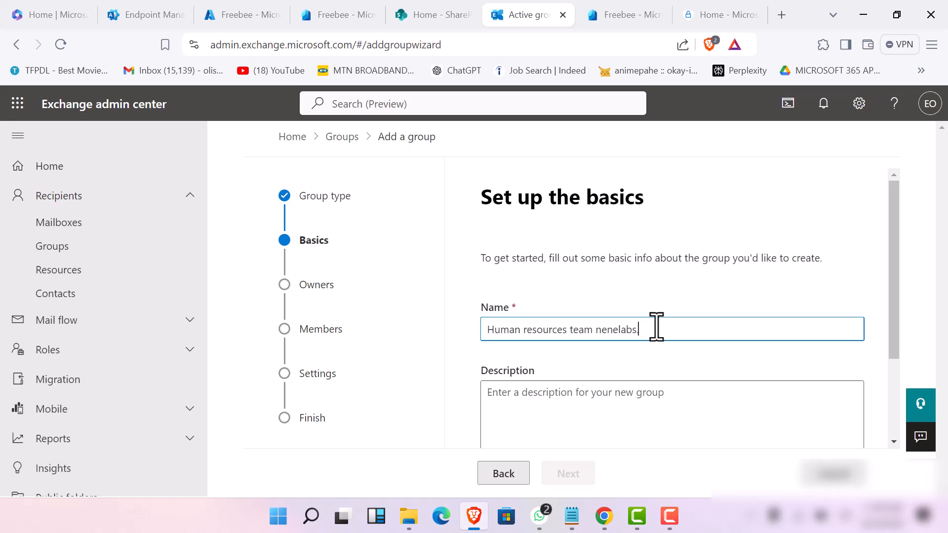
- Enter the group description "This is the m365 team group, for group emails and more." and continue to the owners
{"action": "left_click", "coordinate": [560, 394]}
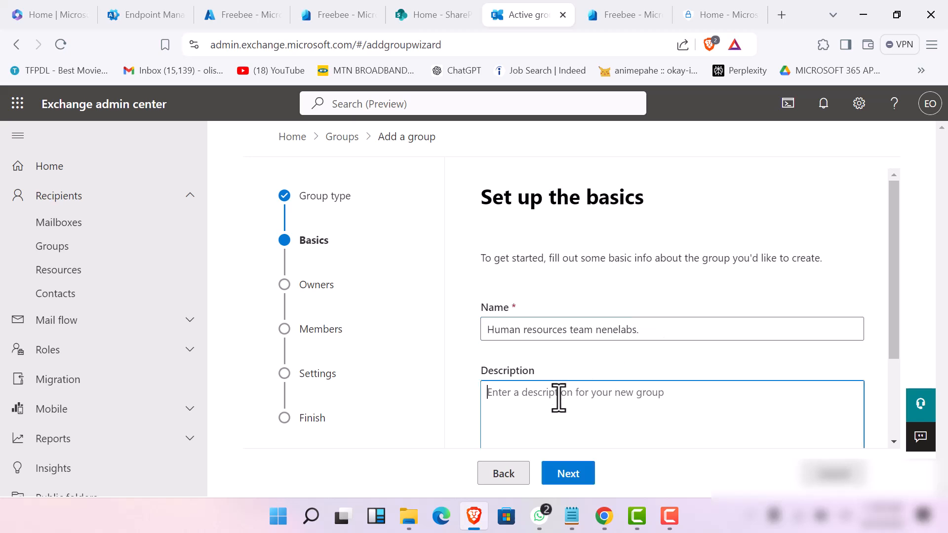
{"action": "type", "text": "This "}
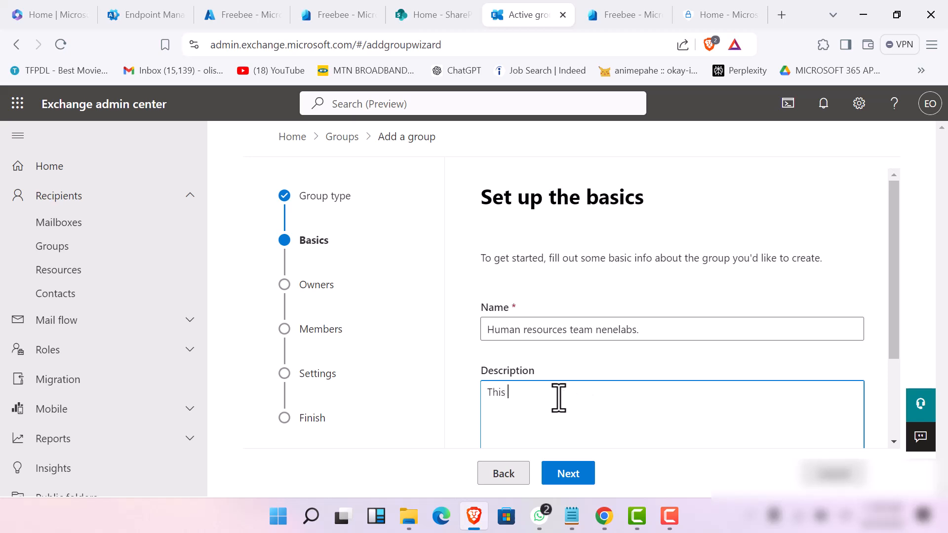
{"action": "type", "text": "is the m365 team group, for g"}
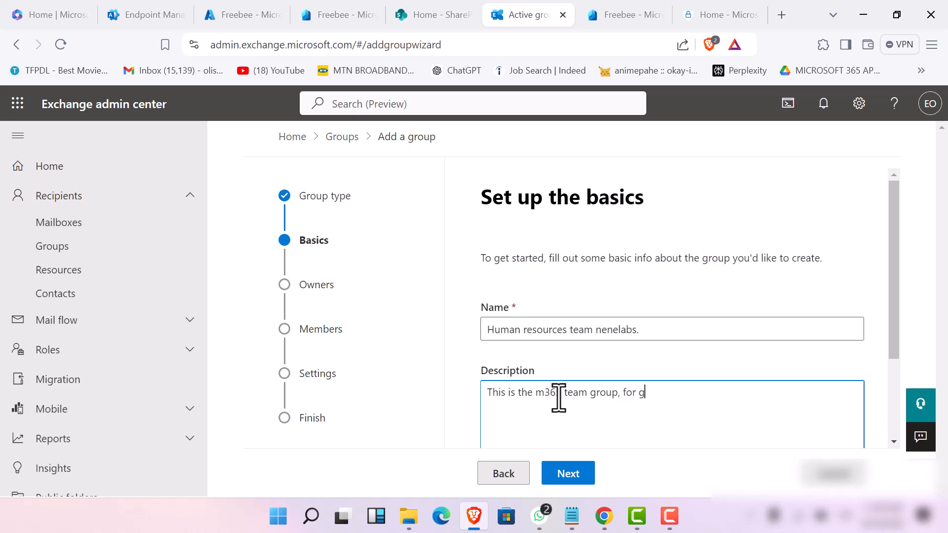
{"action": "type", "text": "roup r"}
{"action": "type", "text": "emaio"}
{"action": "type", "text": "ls an"}
{"action": "type", "text": "d more"}
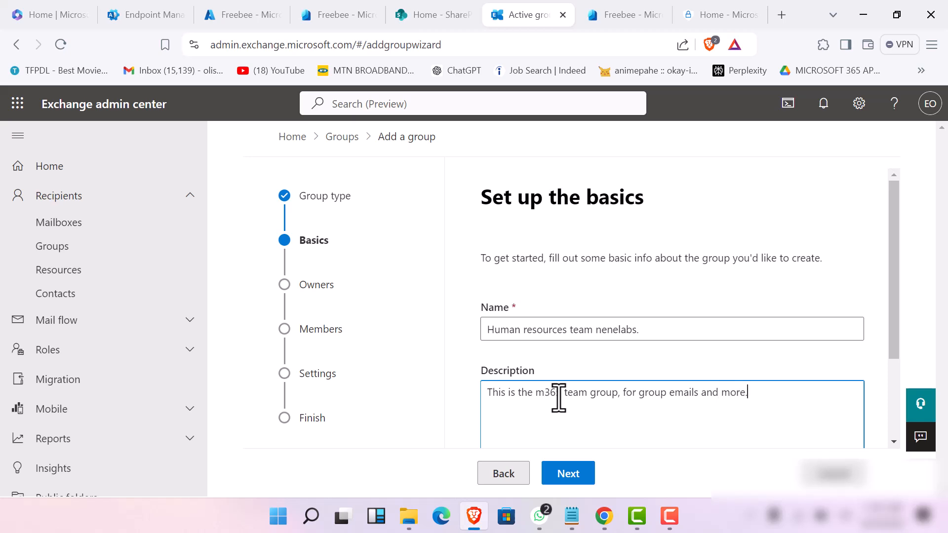
{"action": "type", "text": "."}
{"action": "scroll", "coordinate": [777, 233], "scroll_direction": "down", "scroll_amount": 3}
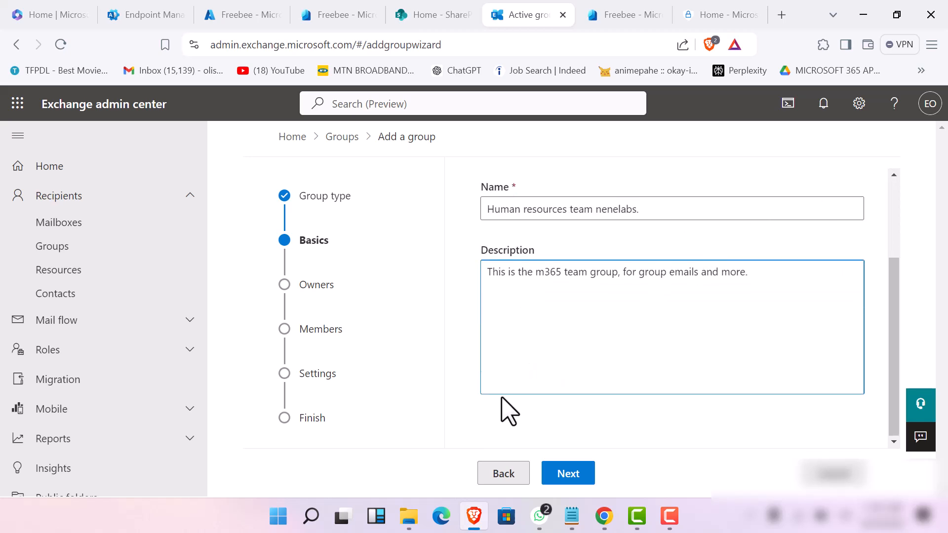
{"action": "left_click", "coordinate": [573, 483]}
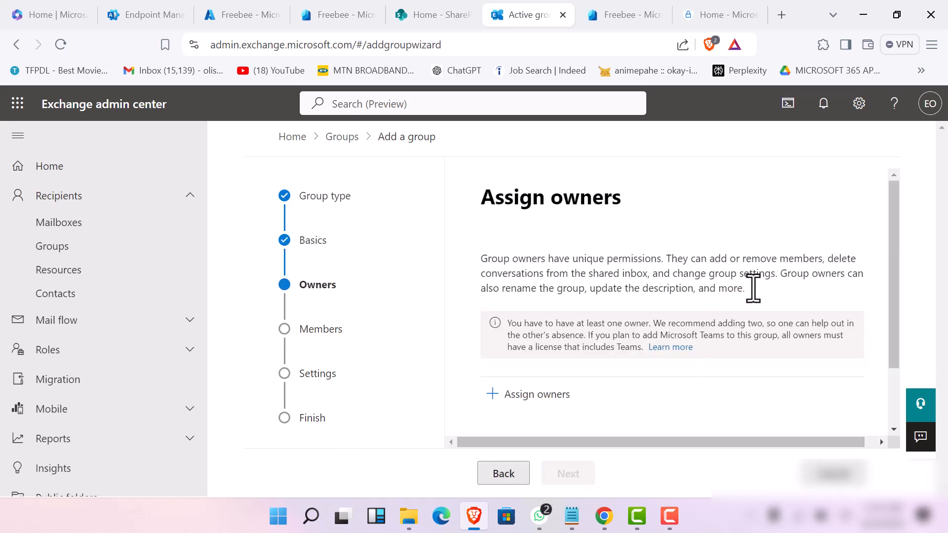
- Assign one Teams-enabled user from the directory as the group's owner and continue to the members
{"action": "scroll", "coordinate": [736, 324], "scroll_direction": "down", "scroll_amount": 1}
{"action": "scroll", "coordinate": [729, 311], "scroll_direction": "down", "scroll_amount": 1}
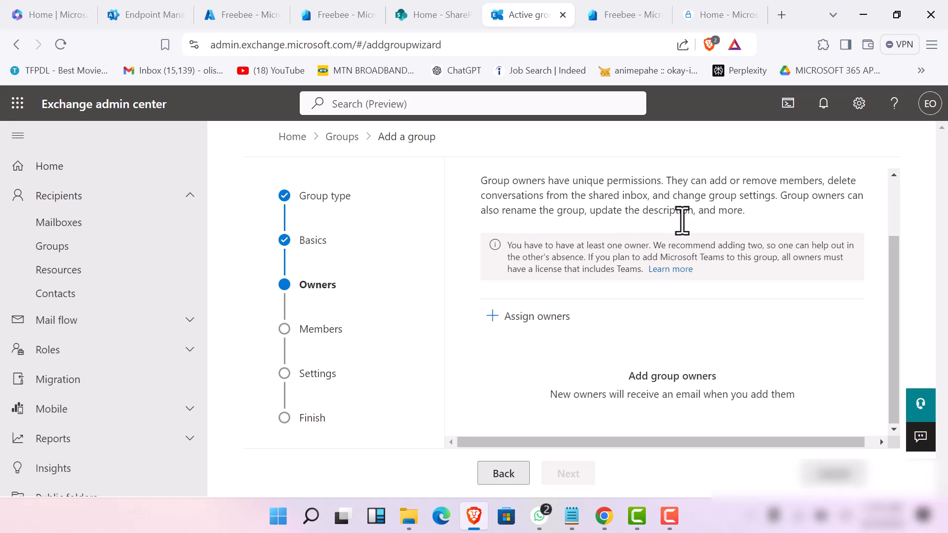
{"action": "scroll", "coordinate": [664, 288], "scroll_direction": "up", "scroll_amount": 1}
{"action": "scroll", "coordinate": [628, 304], "scroll_direction": "down", "scroll_amount": 1}
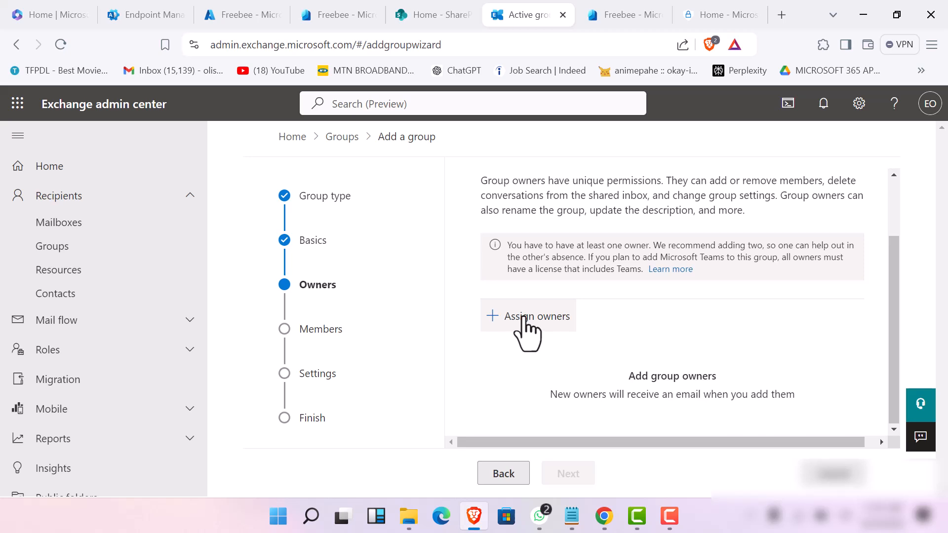
{"action": "left_click", "coordinate": [523, 317]}
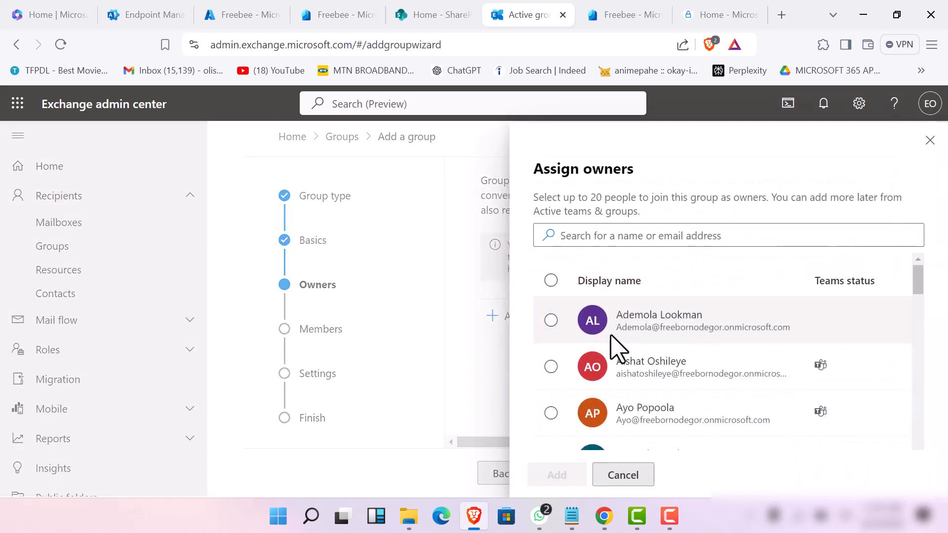
{"action": "scroll", "coordinate": [568, 375], "scroll_direction": "down", "scroll_amount": 5}
{"action": "scroll", "coordinate": [568, 390], "scroll_direction": "down", "scroll_amount": 5}
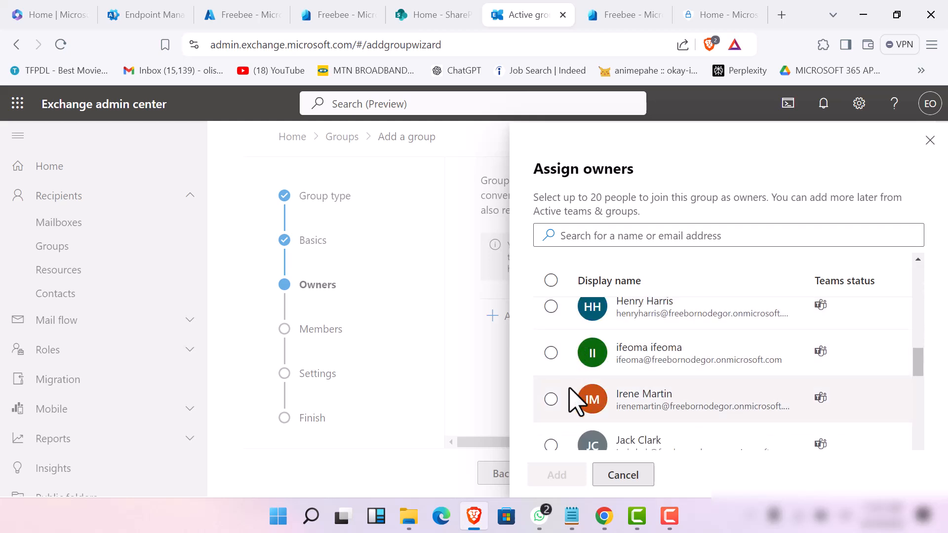
{"action": "scroll", "coordinate": [556, 407], "scroll_direction": "down", "scroll_amount": 3}
{"action": "scroll", "coordinate": [547, 363], "scroll_direction": "down", "scroll_amount": 3}
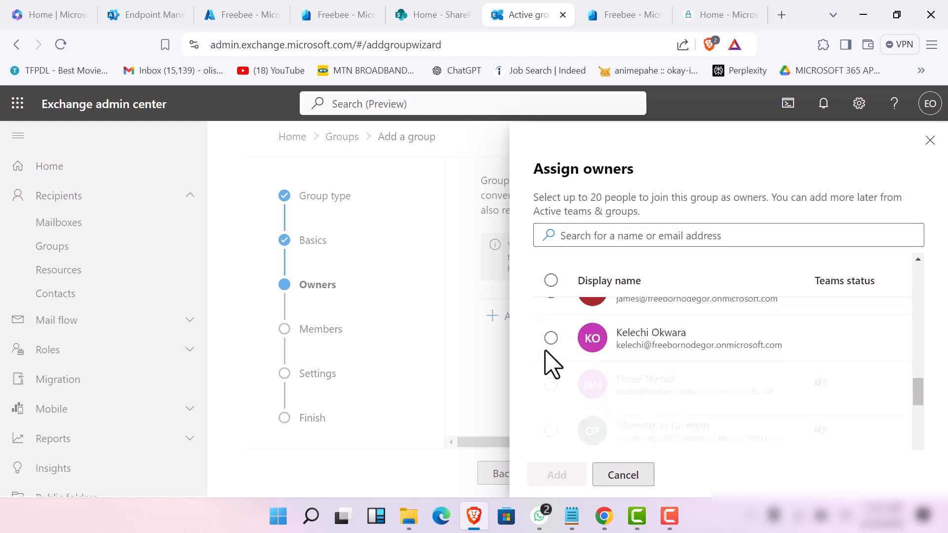
{"action": "left_click", "coordinate": [550, 385]}
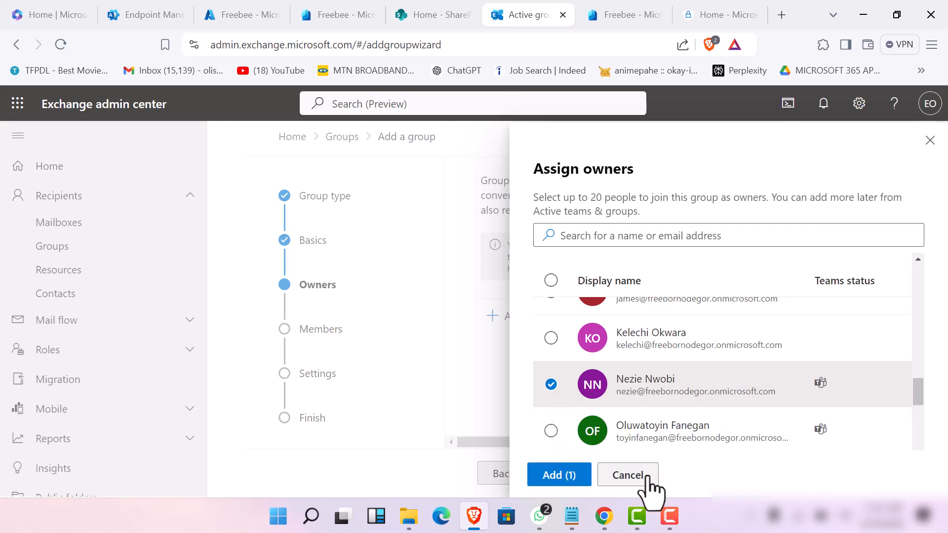
{"action": "left_click", "coordinate": [563, 475]}
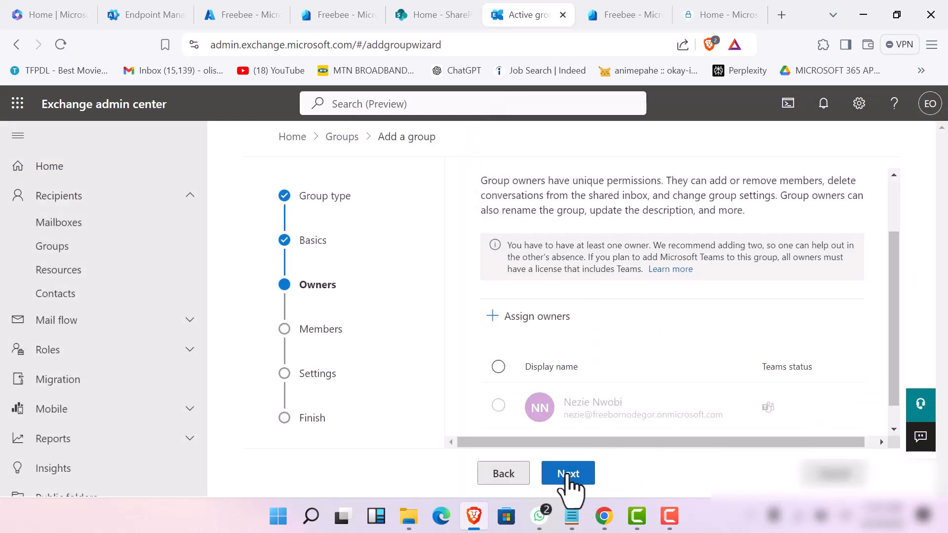
{"action": "scroll", "coordinate": [567, 331], "scroll_direction": "down", "scroll_amount": 1}
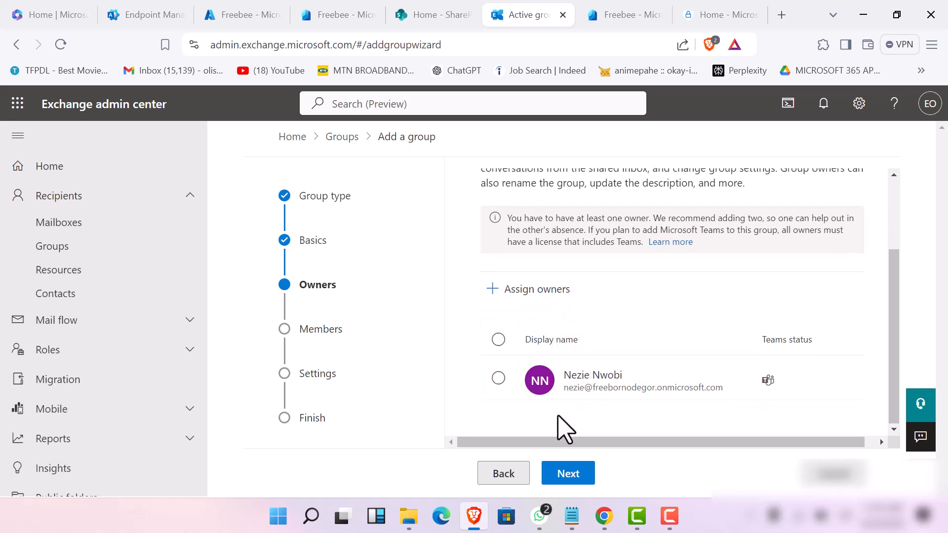
{"action": "left_click", "coordinate": [578, 475]}
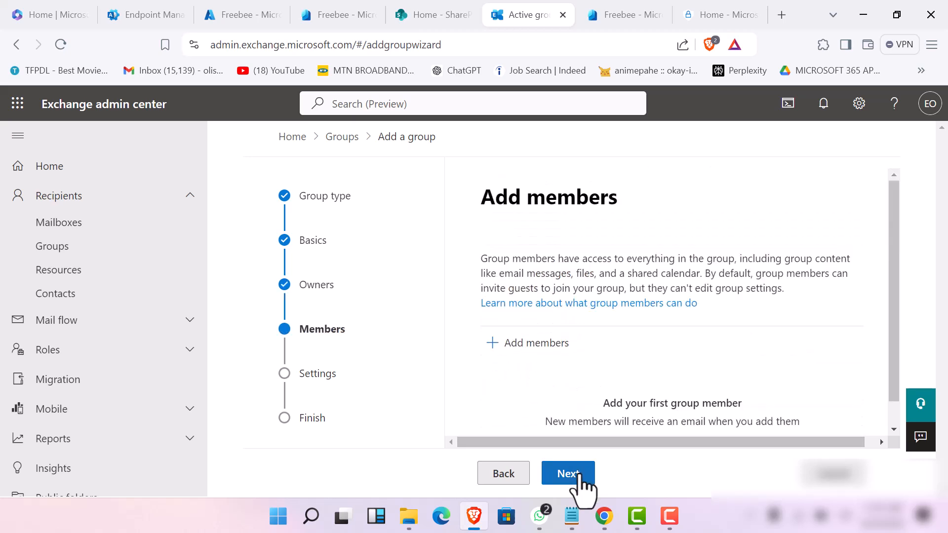
- Start adding members to the group and select two Teams-enabled users from the directory
{"action": "scroll", "coordinate": [586, 390], "scroll_direction": "down", "scroll_amount": 1}
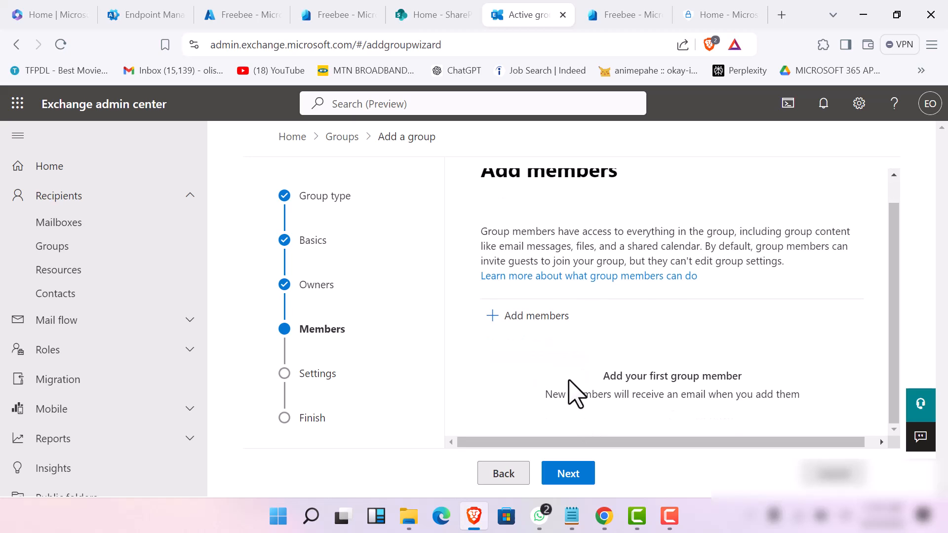
{"action": "left_click", "coordinate": [539, 321]}
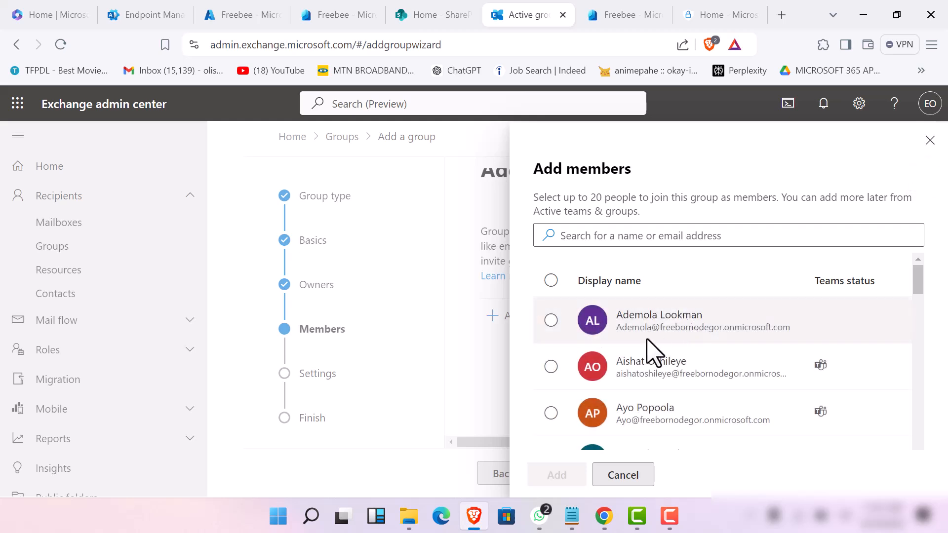
{"action": "scroll", "coordinate": [636, 365], "scroll_direction": "down", "scroll_amount": 3}
{"action": "scroll", "coordinate": [624, 377], "scroll_direction": "down", "scroll_amount": 3}
{"action": "scroll", "coordinate": [624, 377], "scroll_direction": "up", "scroll_amount": 3}
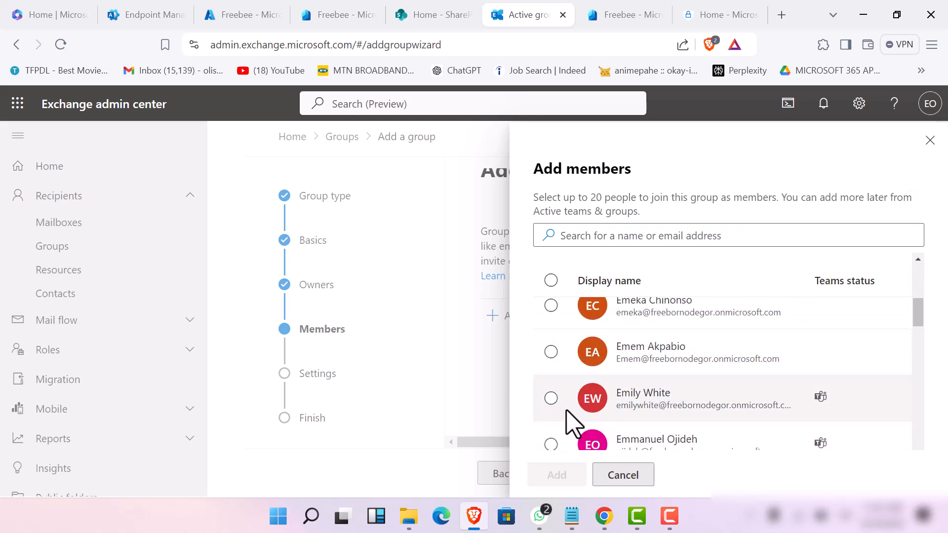
{"action": "scroll", "coordinate": [567, 417], "scroll_direction": "down", "scroll_amount": 3}
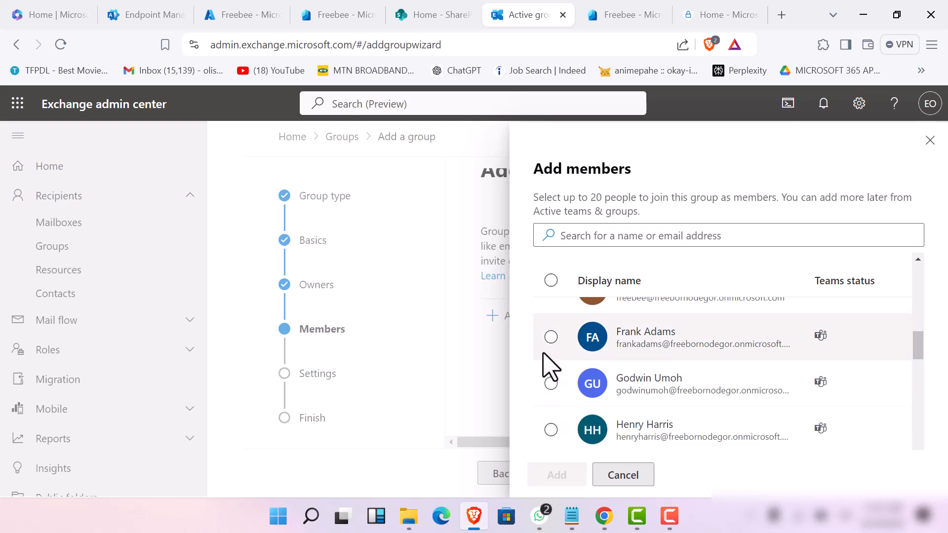
{"action": "left_click", "coordinate": [551, 430]}
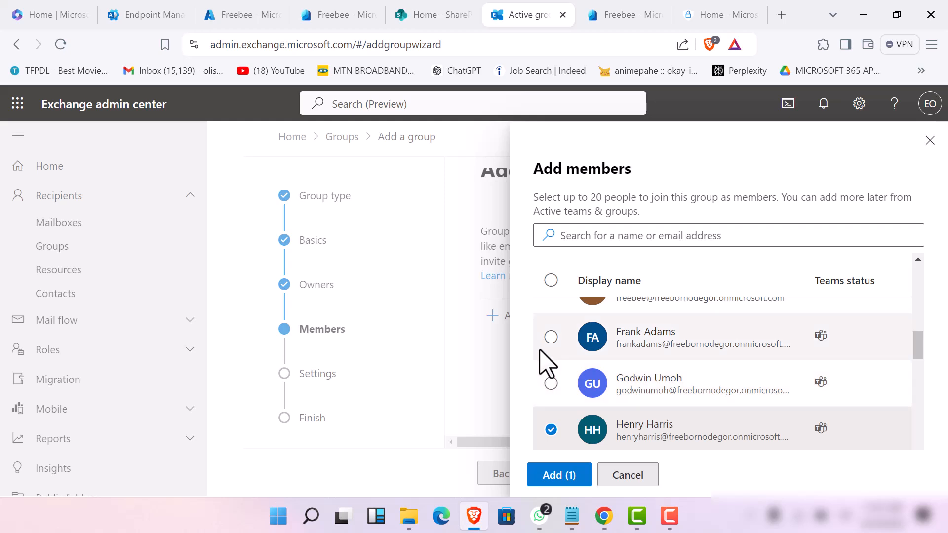
{"action": "left_click", "coordinate": [551, 337]}
- Select three more users, add all five as group members, and continue to the settings
{"action": "scroll", "coordinate": [655, 378], "scroll_direction": "down", "scroll_amount": 3}
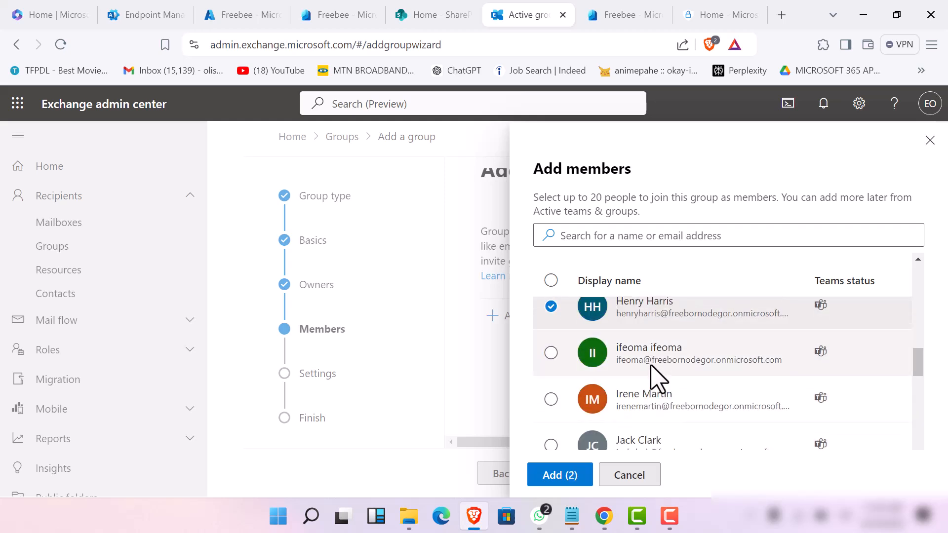
{"action": "left_click", "coordinate": [551, 353]}
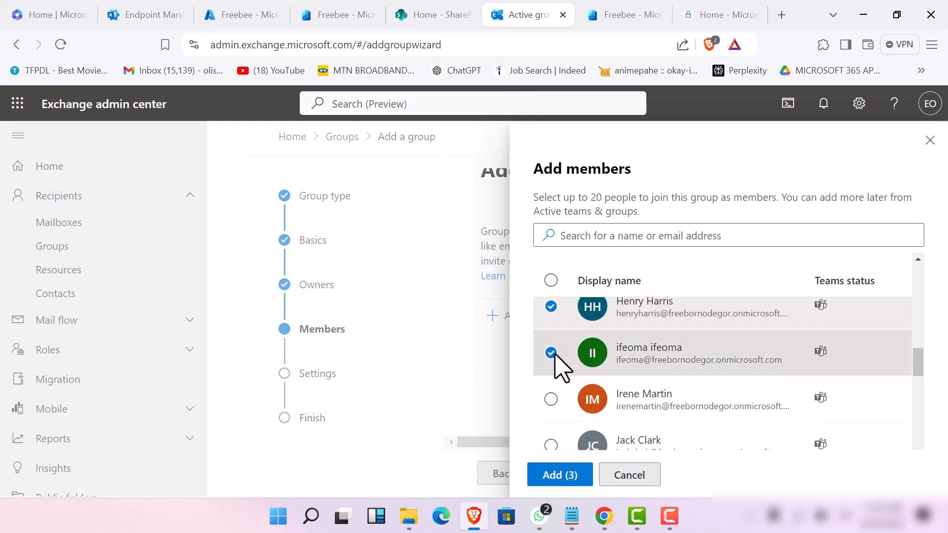
{"action": "scroll", "coordinate": [554, 361], "scroll_direction": "down", "scroll_amount": 3}
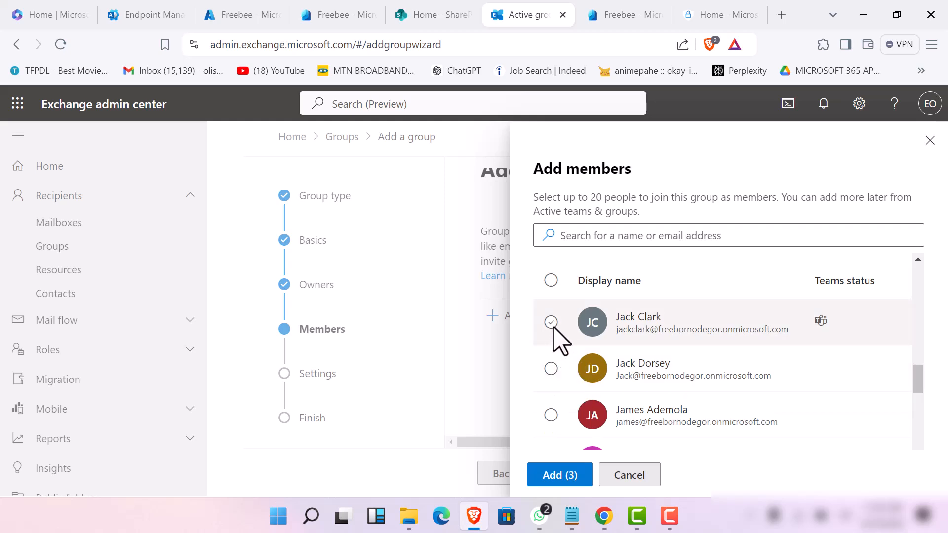
{"action": "left_click", "coordinate": [552, 325]}
{"action": "left_click", "coordinate": [551, 368]}
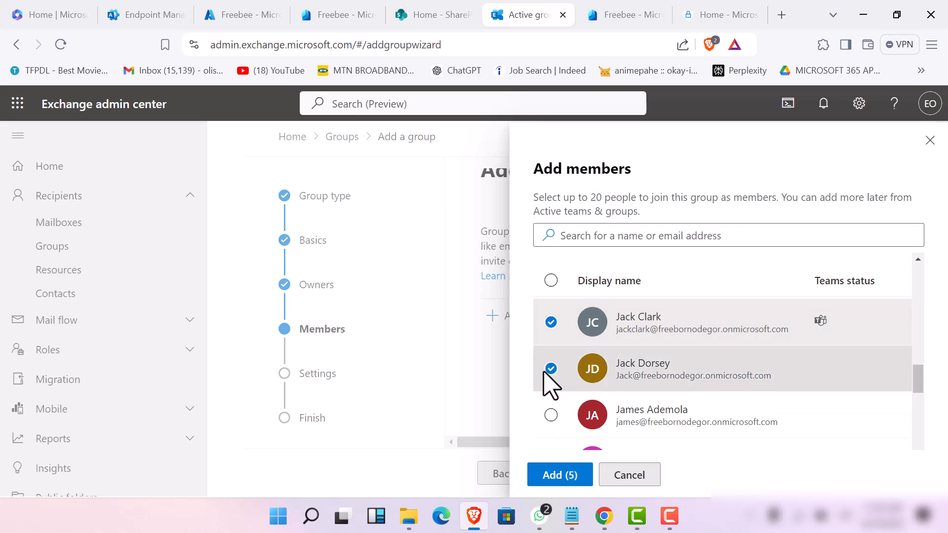
{"action": "left_click", "coordinate": [557, 475]}
{"action": "scroll", "coordinate": [513, 420], "scroll_direction": "down", "scroll_amount": 3}
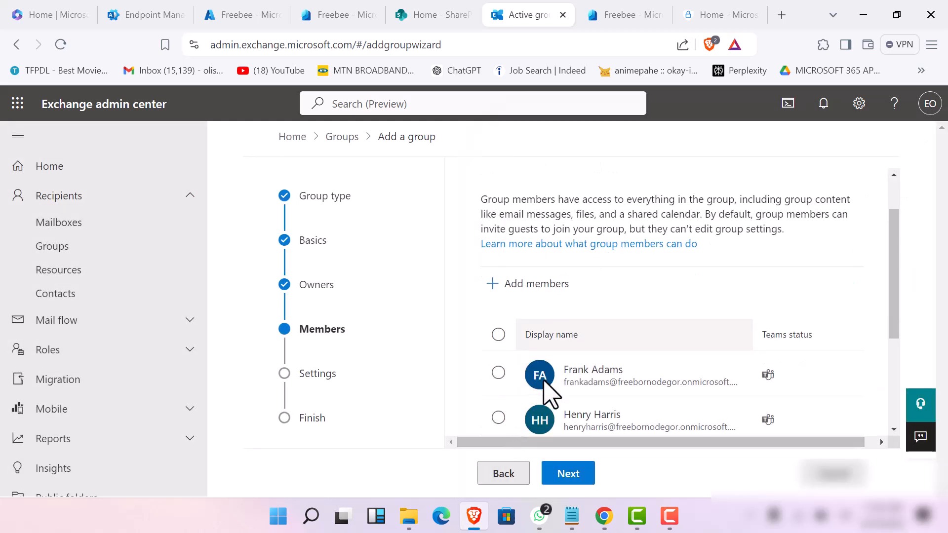
{"action": "left_click", "coordinate": [562, 473]}
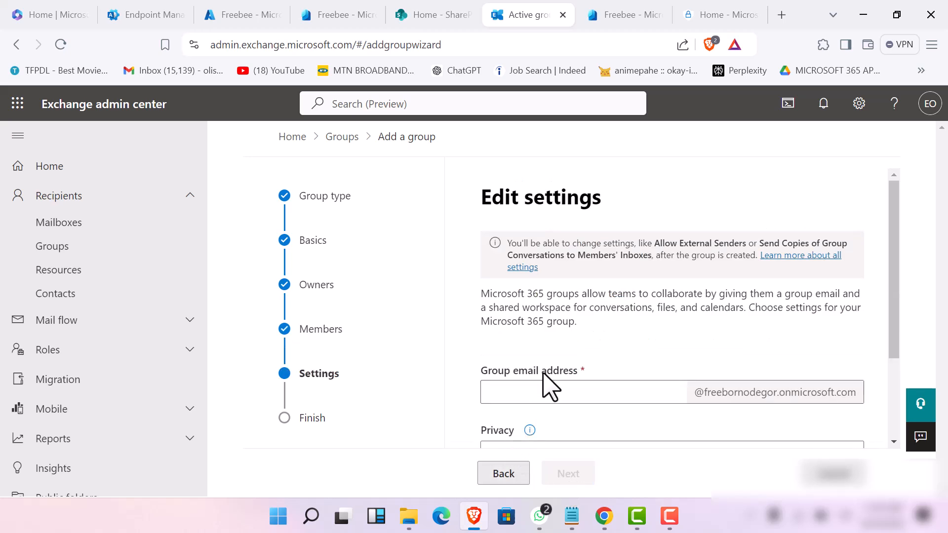
- Enter "Humanresourcesnenelabs" as the alias of the group email address
{"action": "left_click", "coordinate": [556, 395]}
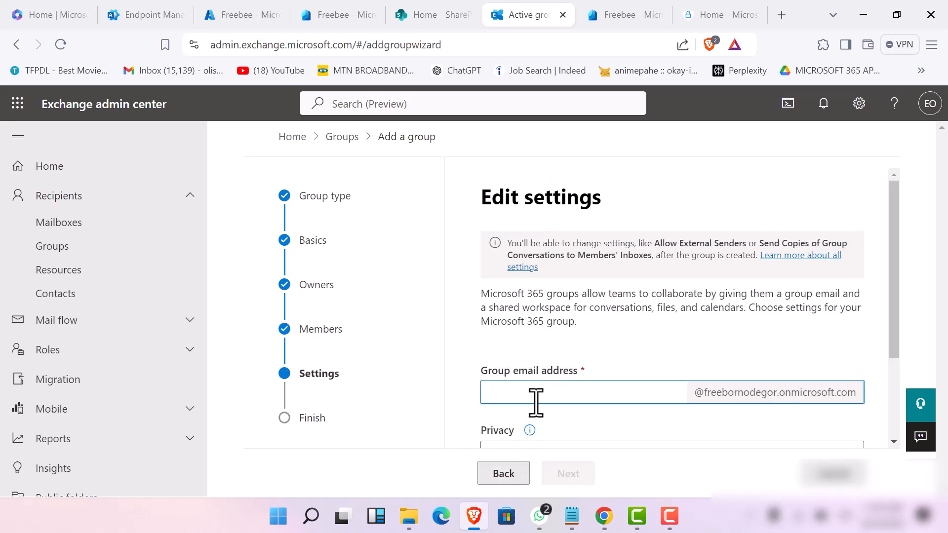
{"action": "type", "text": "H"}
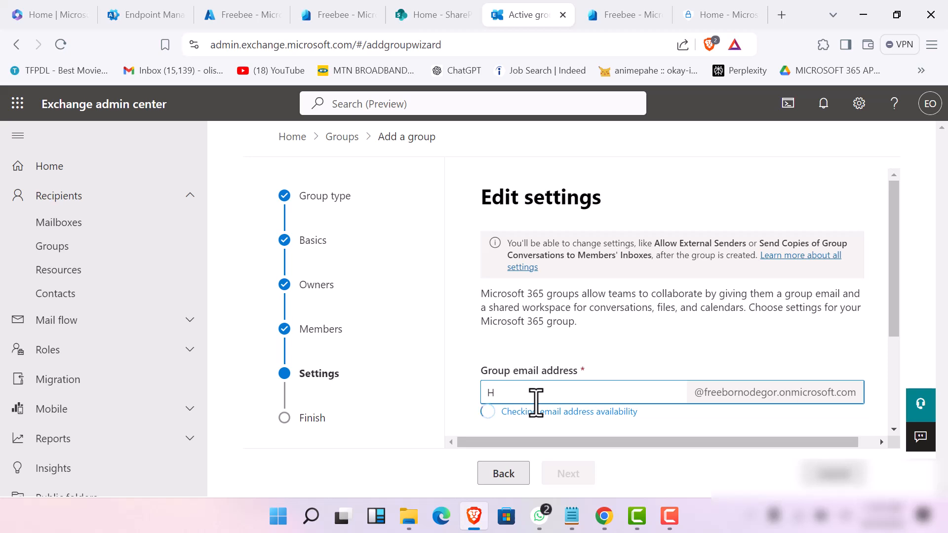
{"action": "type", "text": "umanresourcesnenelabs"}
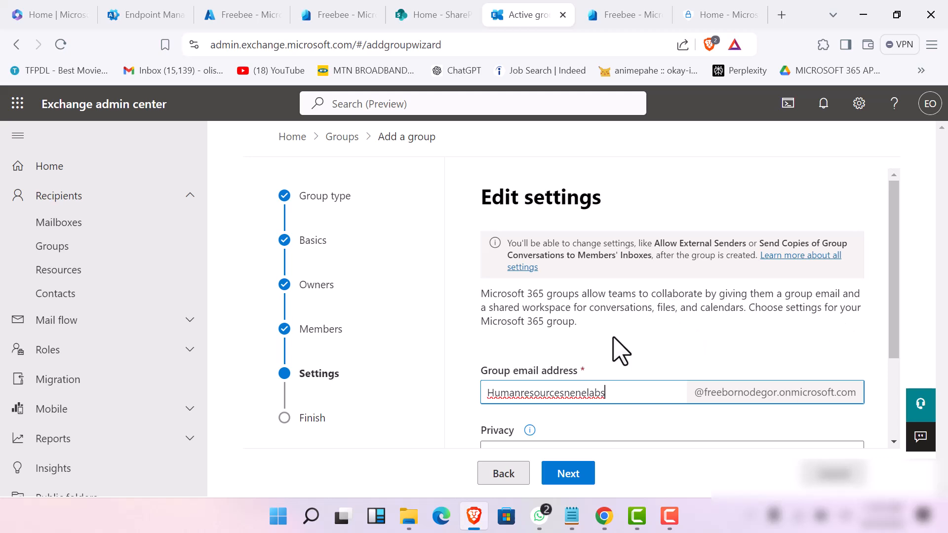
- Set the group's privacy to Private, keep the option to create a team for it, and create the group
{"action": "scroll", "coordinate": [590, 376], "scroll_direction": "down", "scroll_amount": 3}
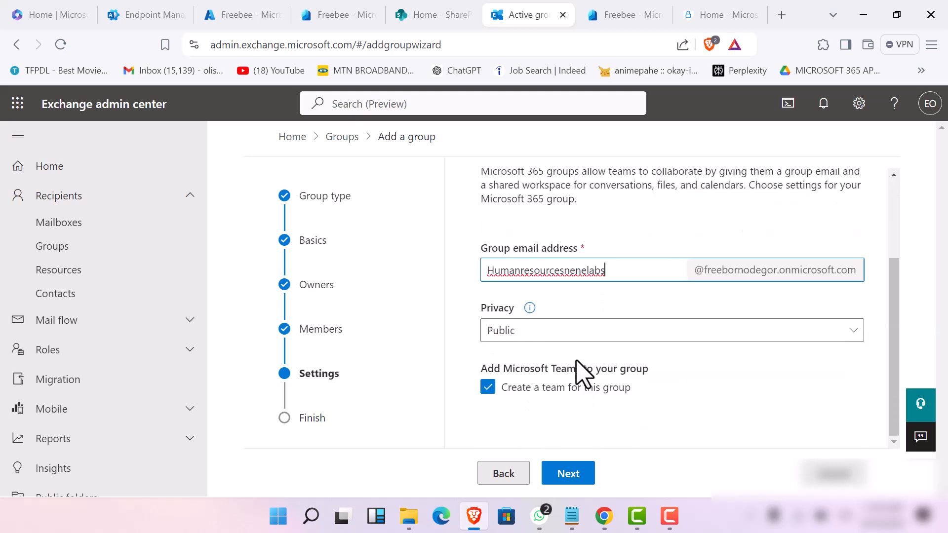
{"action": "left_click", "coordinate": [669, 336]}
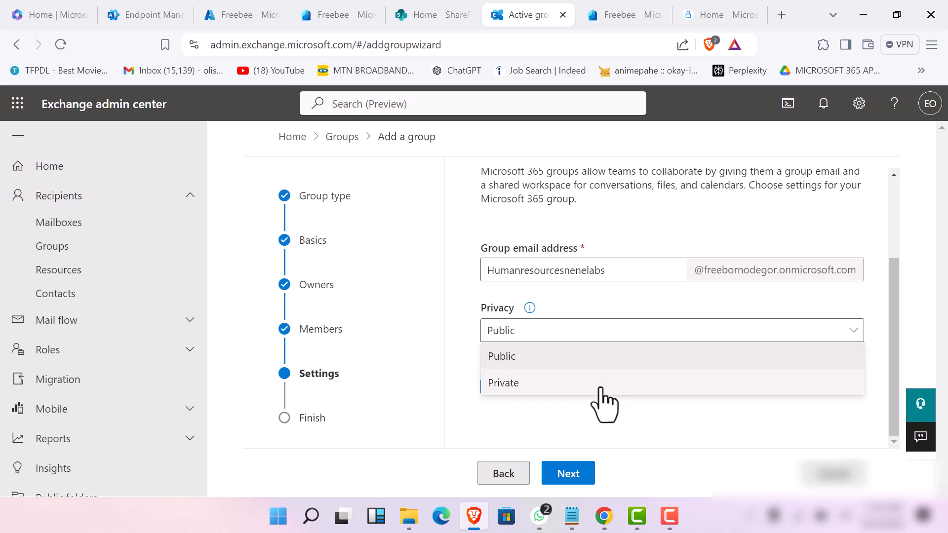
{"action": "left_click", "coordinate": [600, 388]}
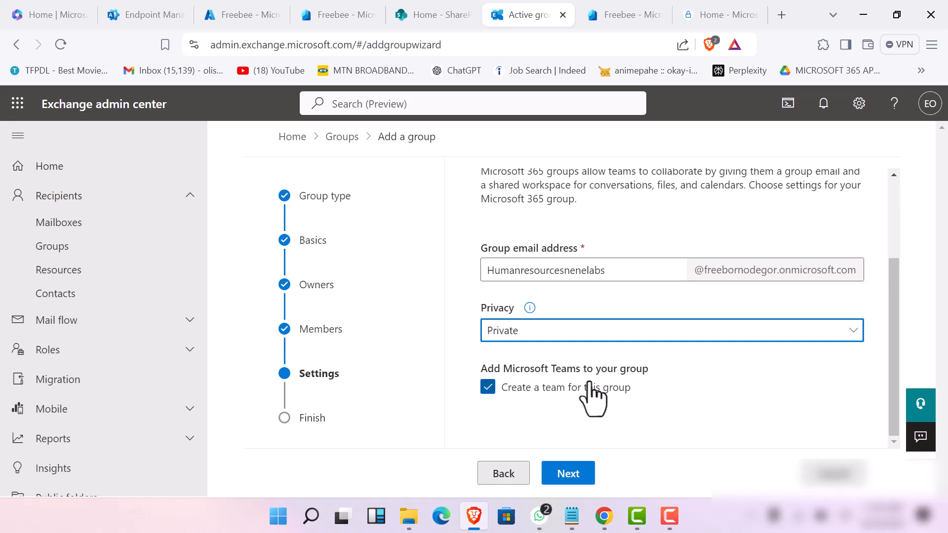
{"action": "left_click", "coordinate": [488, 390]}
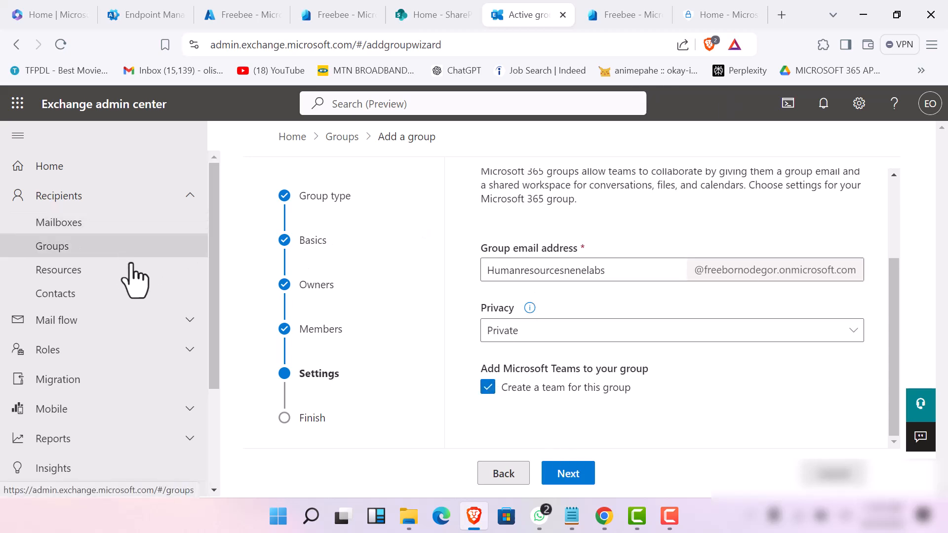
{"action": "left_click", "coordinate": [577, 475]}
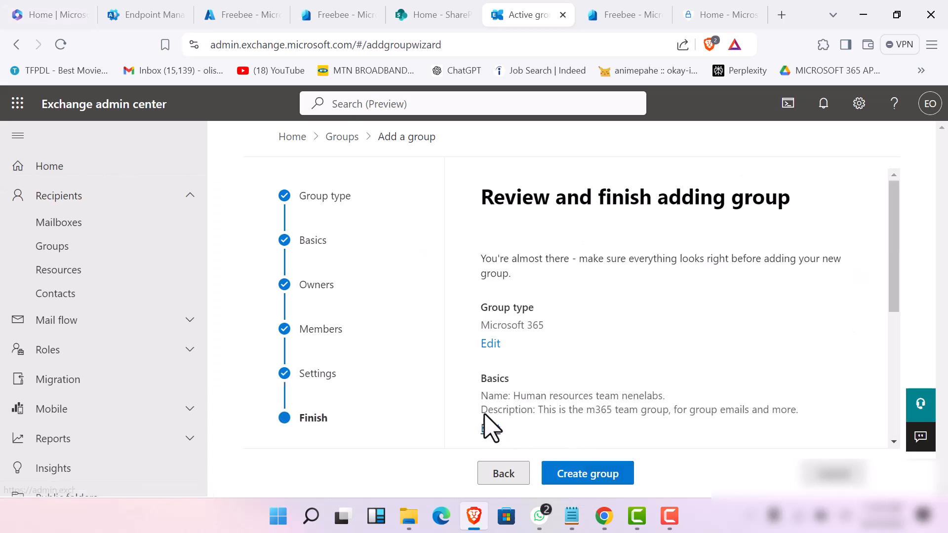
{"action": "left_click", "coordinate": [588, 476]}
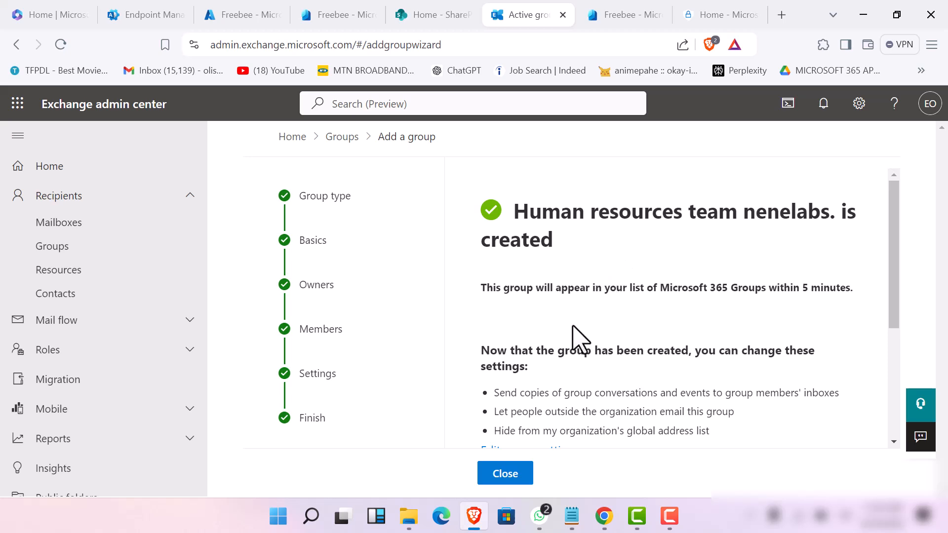
- Review the follow-up options for the new group, then open its details and examine its owners and members
{"action": "scroll", "coordinate": [576, 334], "scroll_direction": "down", "scroll_amount": 3}
{"action": "scroll", "coordinate": [546, 327], "scroll_direction": "up", "scroll_amount": 3}
{"action": "scroll", "coordinate": [567, 416], "scroll_direction": "down", "scroll_amount": 3}
{"action": "scroll", "coordinate": [567, 415], "scroll_direction": "down", "scroll_amount": 1}
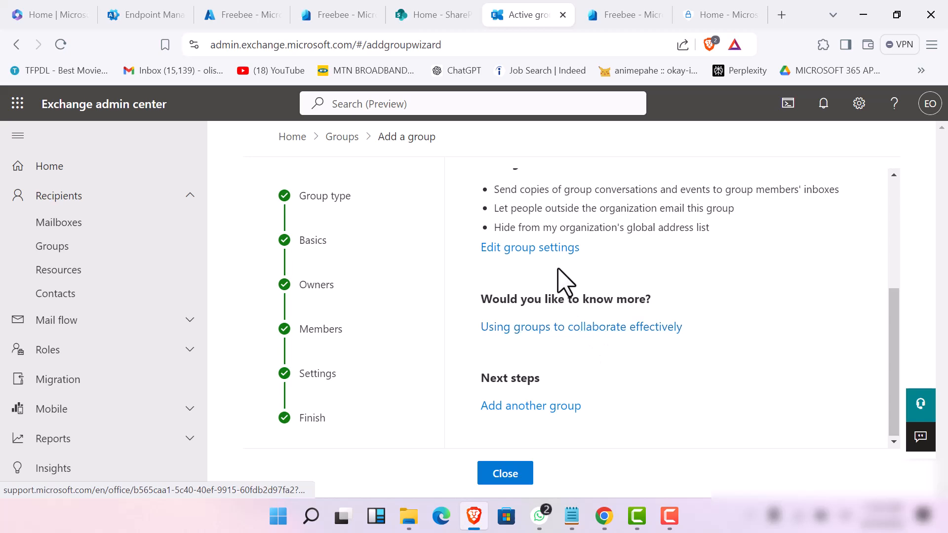
{"action": "left_click", "coordinate": [550, 248]}
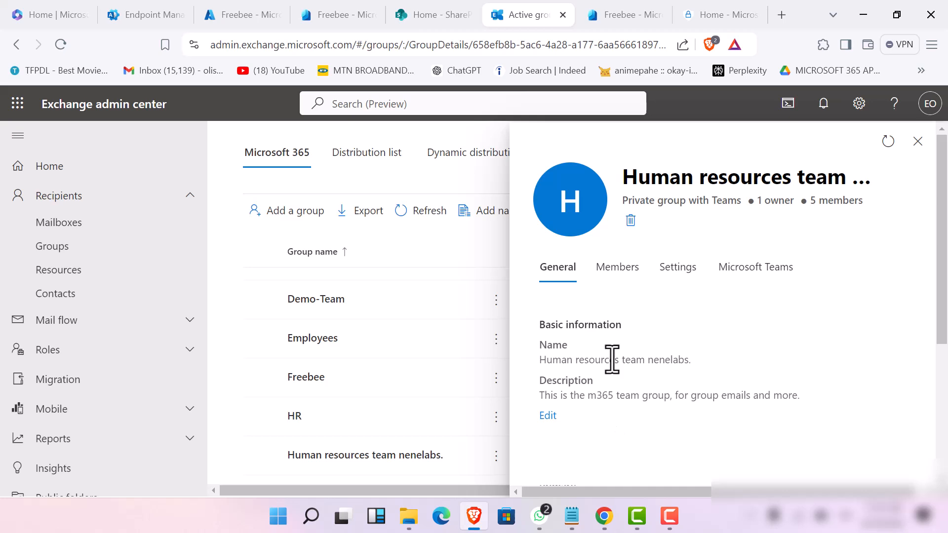
{"action": "left_click", "coordinate": [621, 270]}
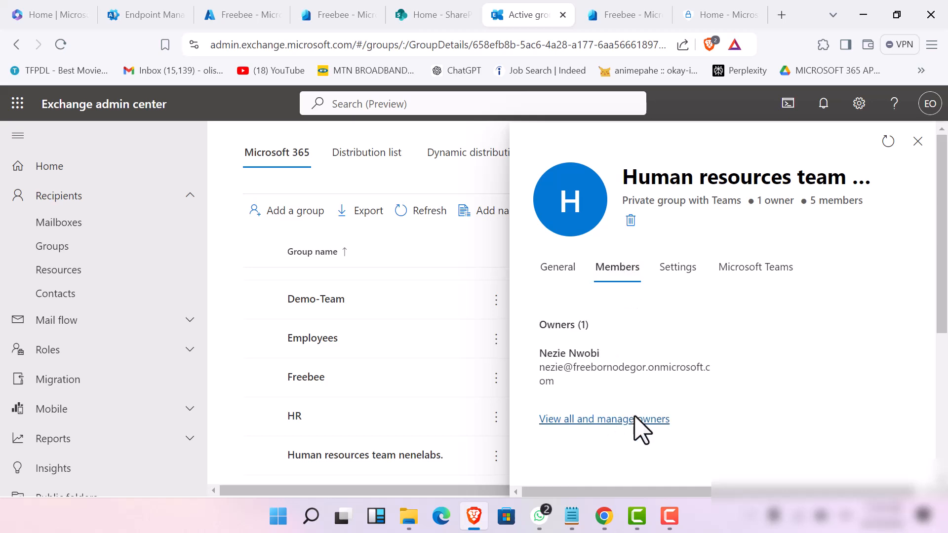
- Allow external senders to email the human resources group and save its general settings
{"action": "left_click", "coordinate": [692, 274]}
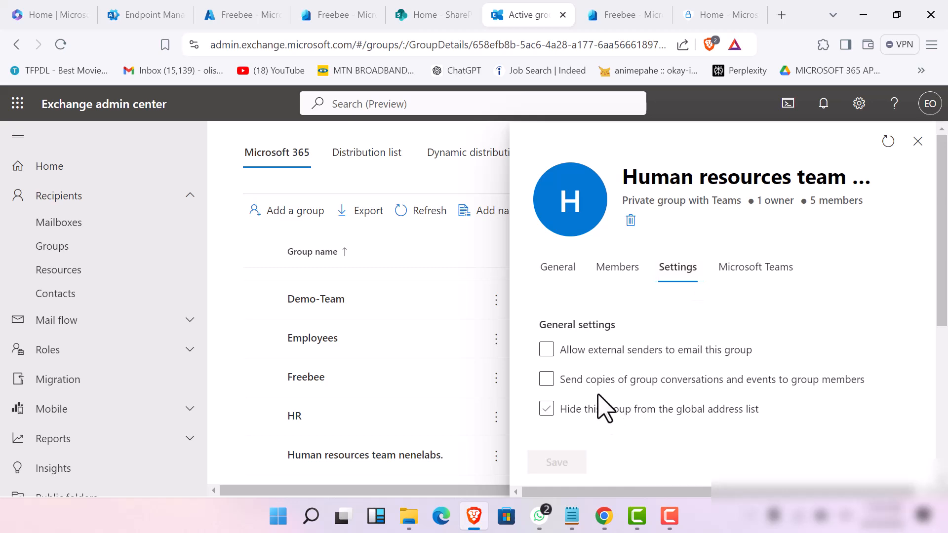
{"action": "left_click", "coordinate": [546, 351]}
{"action": "left_click", "coordinate": [546, 350]}
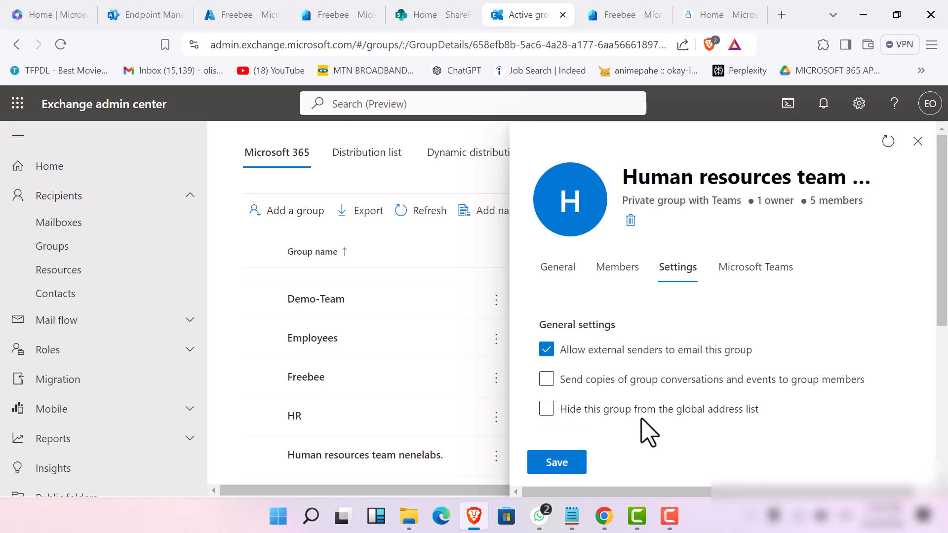
{"action": "left_click", "coordinate": [568, 469]}
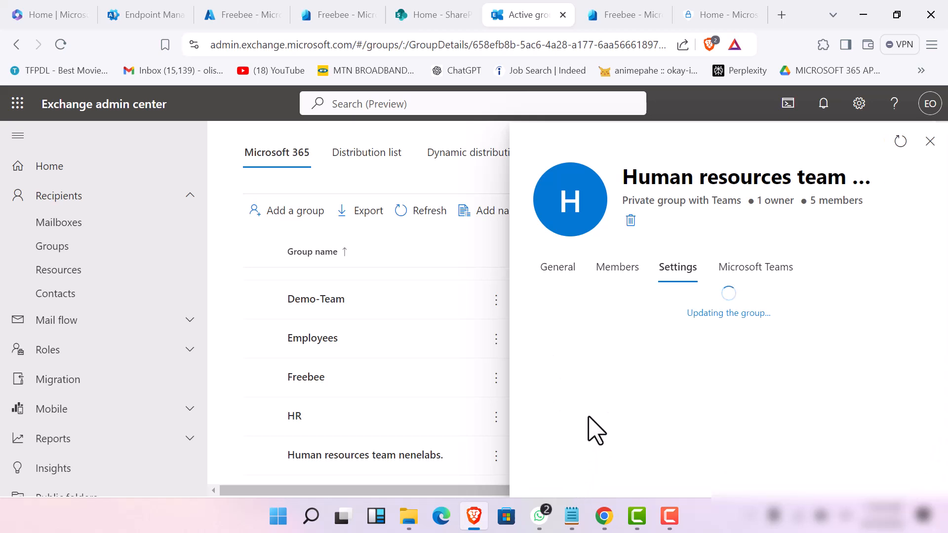